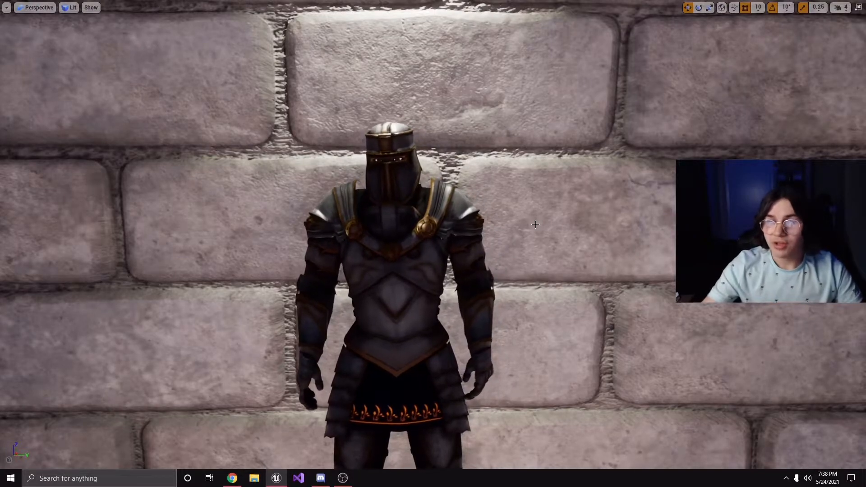
Step: Play the level in the editor and walk the knight character around to preview its movement
{"action": "key", "text": "alt+p"}
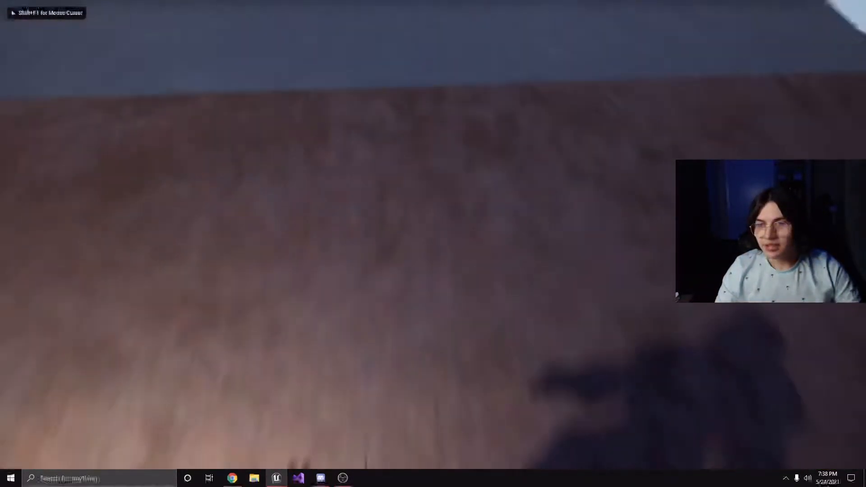
{"action": "key", "text": "w"}
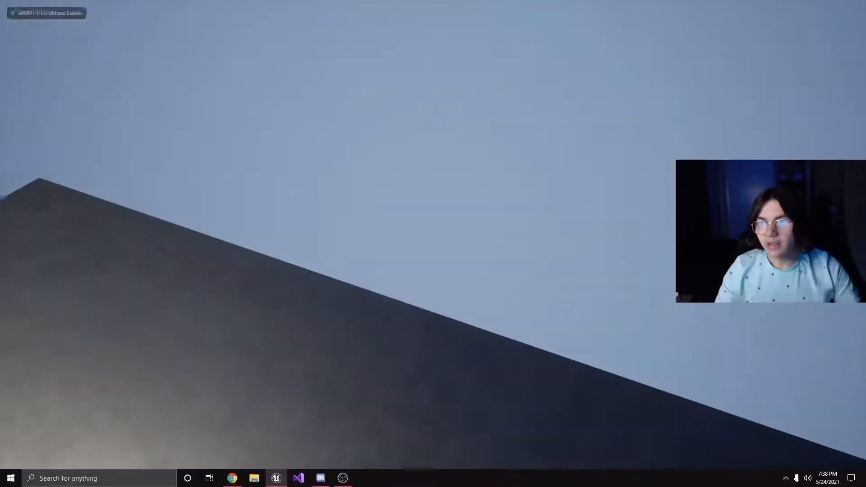
{"action": "key", "text": "w"}
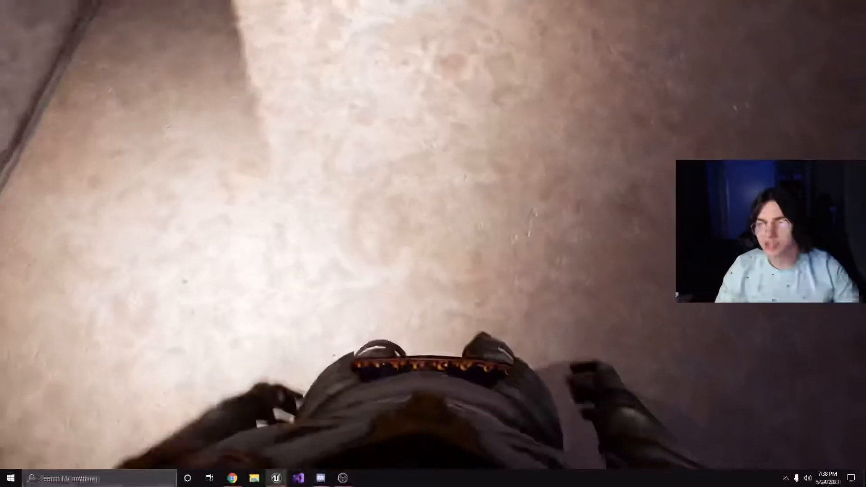
{"action": "key", "text": "w"}
{"action": "key", "text": "w"}
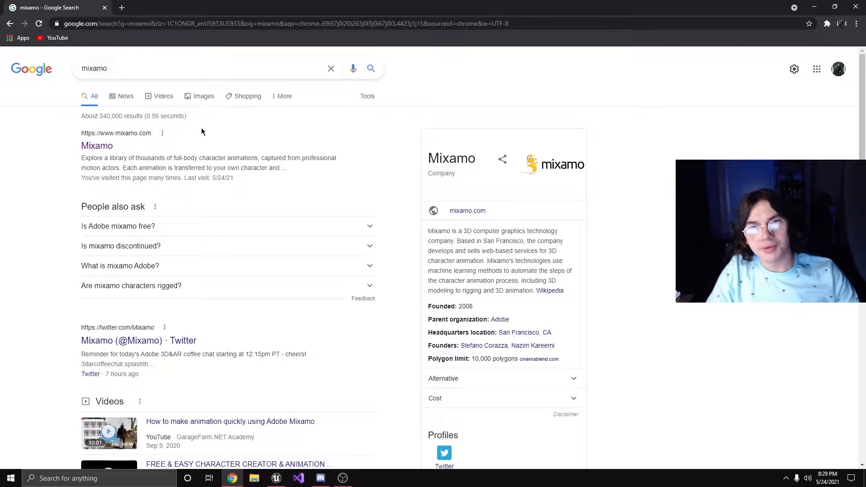
Step: Open the Mixamo site from the search results and download the Paladin character as FBX Binary in T-pose
{"action": "left_click", "coordinate": [99, 144]}
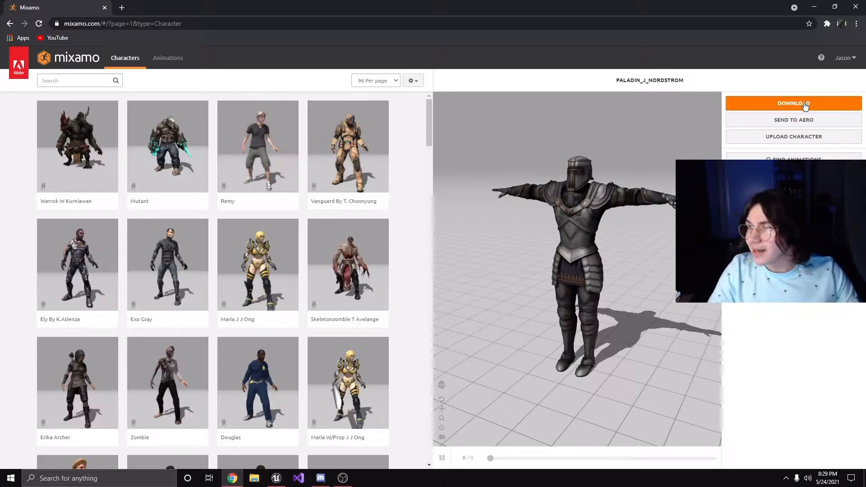
{"action": "left_click", "coordinate": [756, 103]}
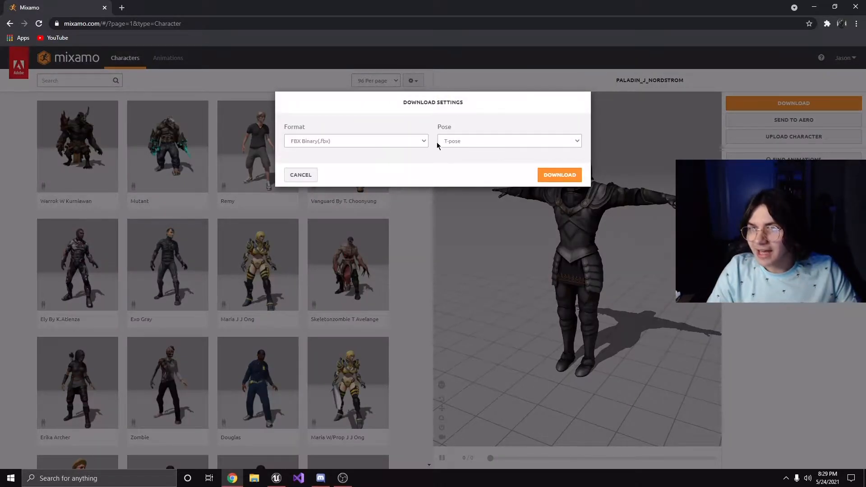
{"action": "left_click", "coordinate": [297, 144]}
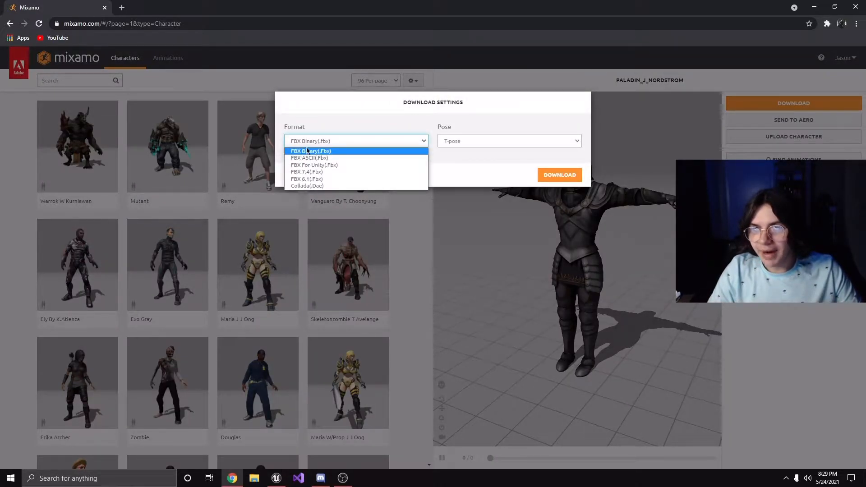
{"action": "left_click", "coordinate": [307, 152]}
{"action": "left_click", "coordinate": [551, 175]}
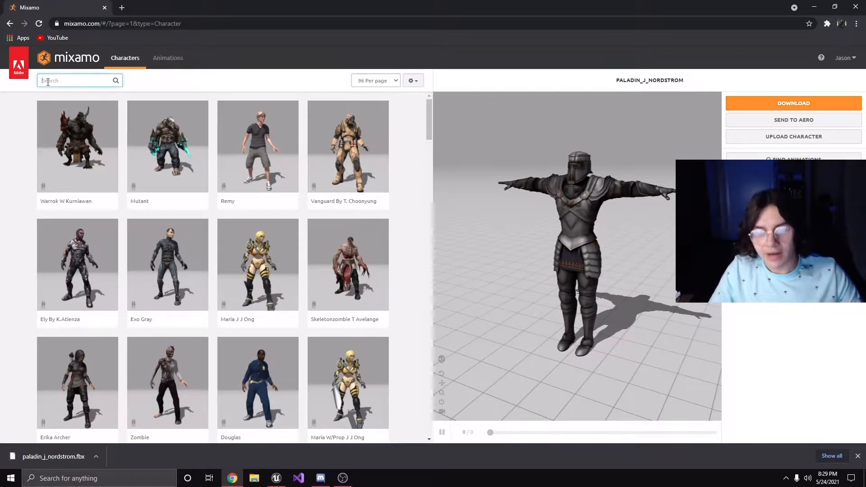
Step: Search the animations for "idle" and apply Breathing Idle to the Paladin character
{"action": "type", "text": "le"}
{"action": "key", "text": "Return"}
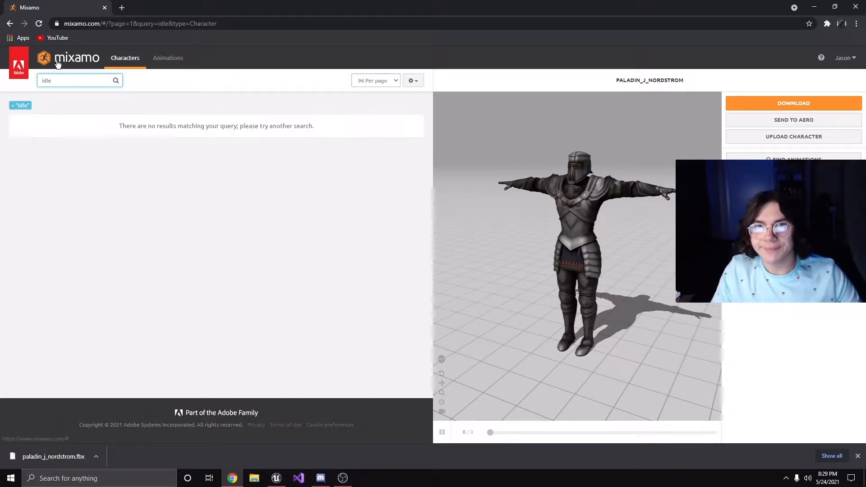
{"action": "left_click", "coordinate": [163, 64]}
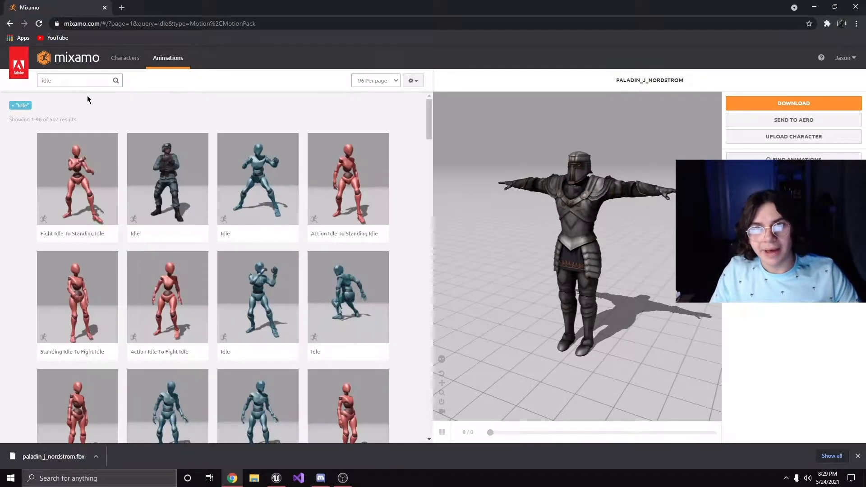
{"action": "scroll", "coordinate": [255, 266], "scroll_direction": "down", "scroll_amount": 3}
{"action": "scroll", "coordinate": [255, 267], "scroll_direction": "down", "scroll_amount": 3}
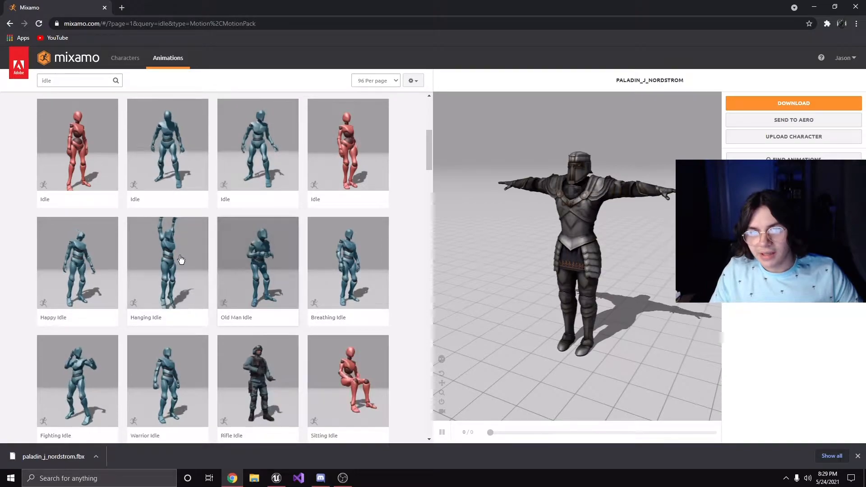
{"action": "scroll", "coordinate": [334, 224], "scroll_direction": "down", "scroll_amount": 2}
{"action": "left_click", "coordinate": [343, 218]}
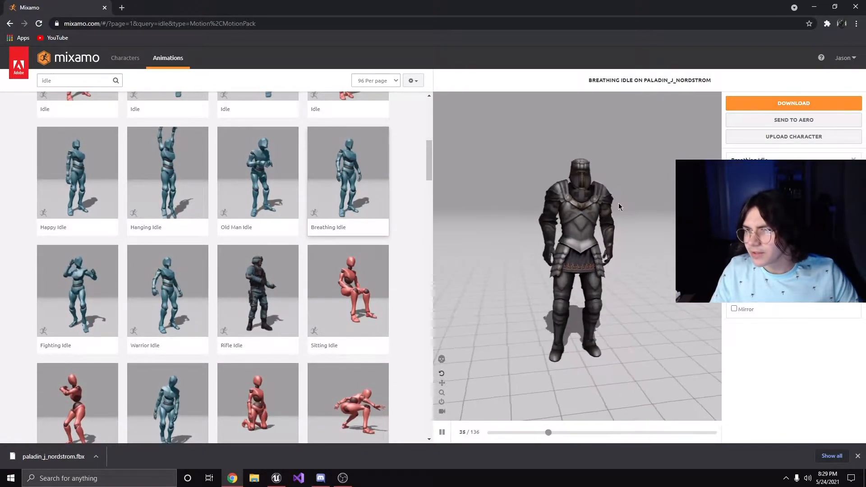
Step: Download the Breathing Idle animation as FBX Binary with Skin set to Without Skin
{"action": "left_click", "coordinate": [793, 103]}
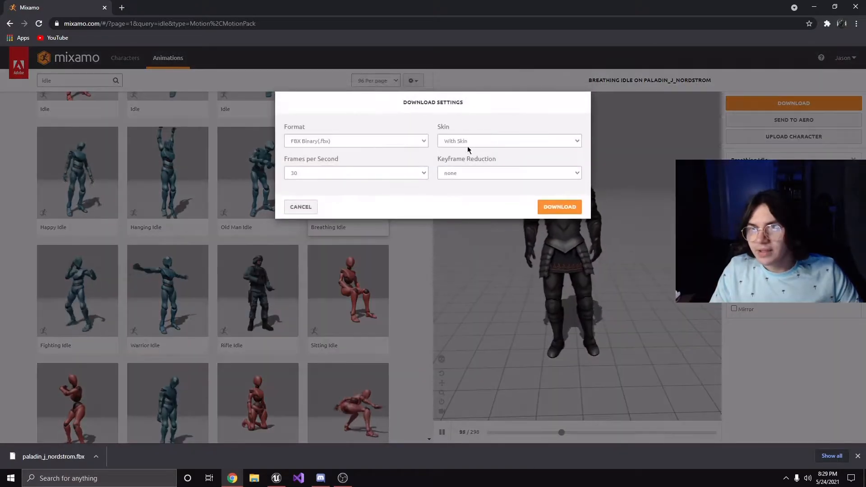
{"action": "left_click", "coordinate": [455, 146]}
{"action": "left_click", "coordinate": [469, 159]}
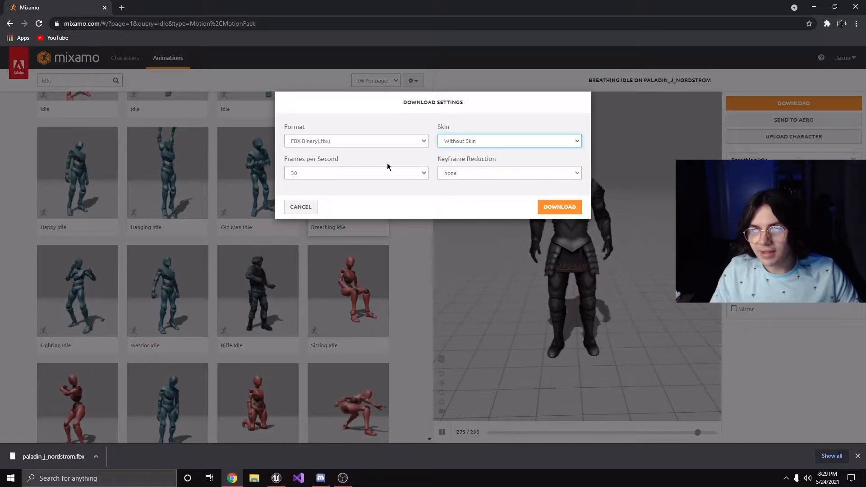
{"action": "left_click", "coordinate": [560, 207]}
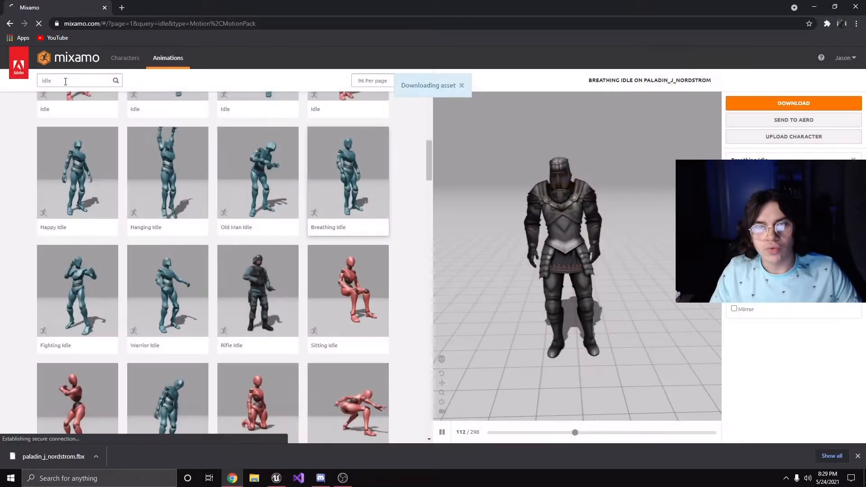
Step: Search the animations for "running", apply the first Running animation to the Paladin, and enable In Place
{"action": "left_click_drag", "start_coordinate": [64, 81], "coordinate": [1, 83]}
{"action": "type", "text": "wal"}
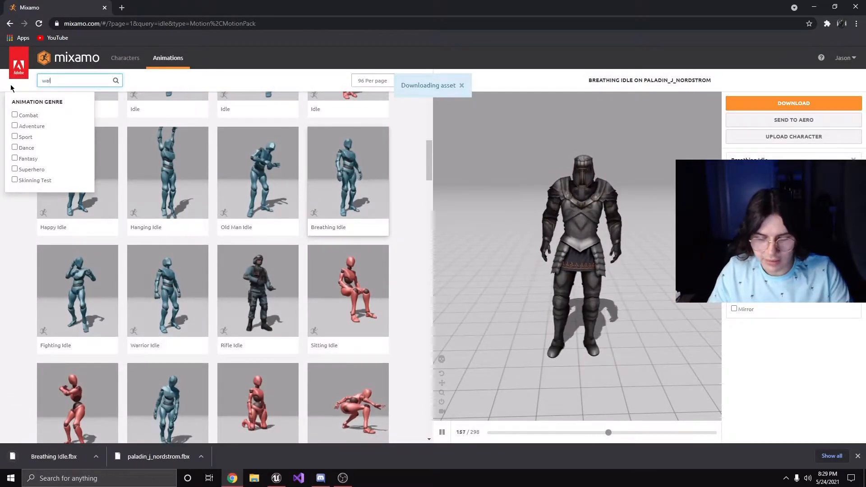
{"action": "key", "text": "BackSpace"}
{"action": "key", "text": "BackSpace"}
{"action": "key", "text": "BackSpace"}
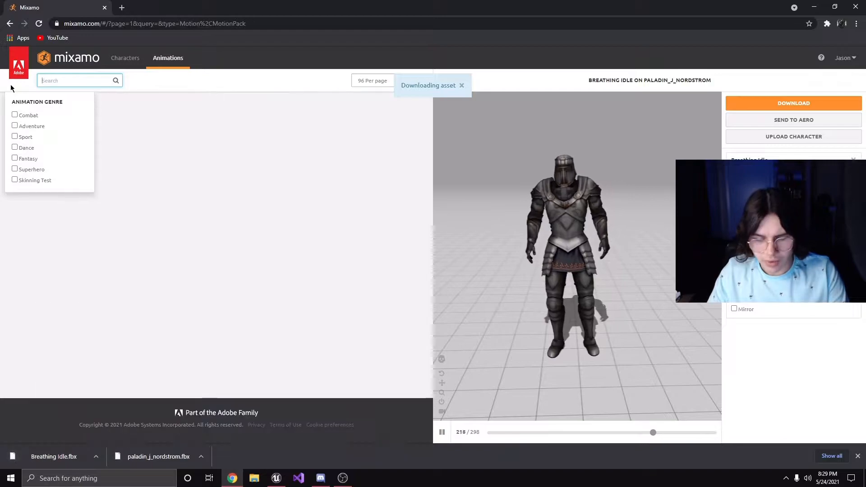
{"action": "type", "text": "running"}
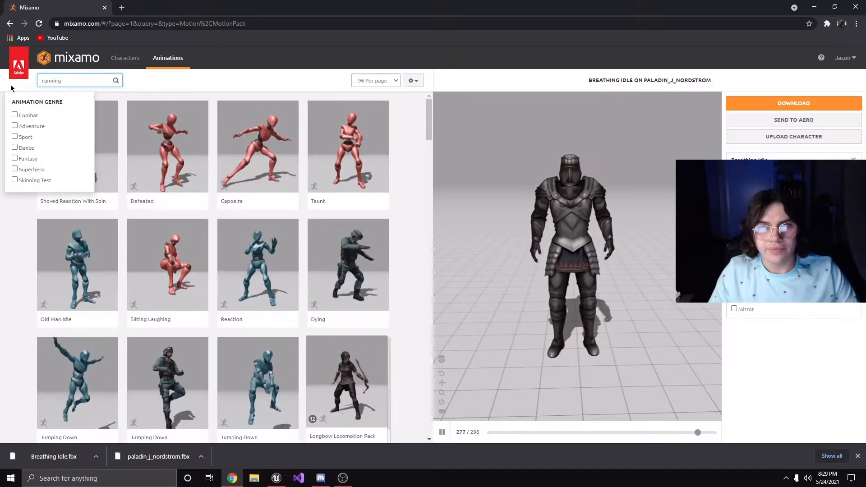
{"action": "key", "text": "Return"}
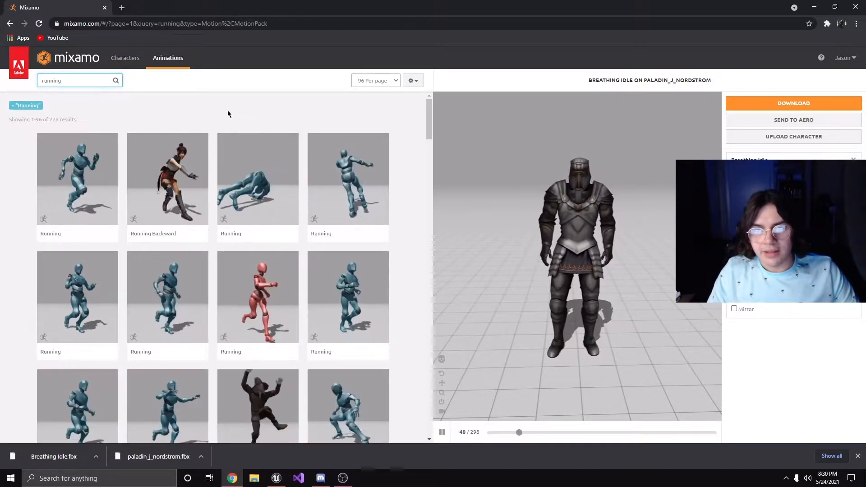
{"action": "left_click", "coordinate": [108, 183]}
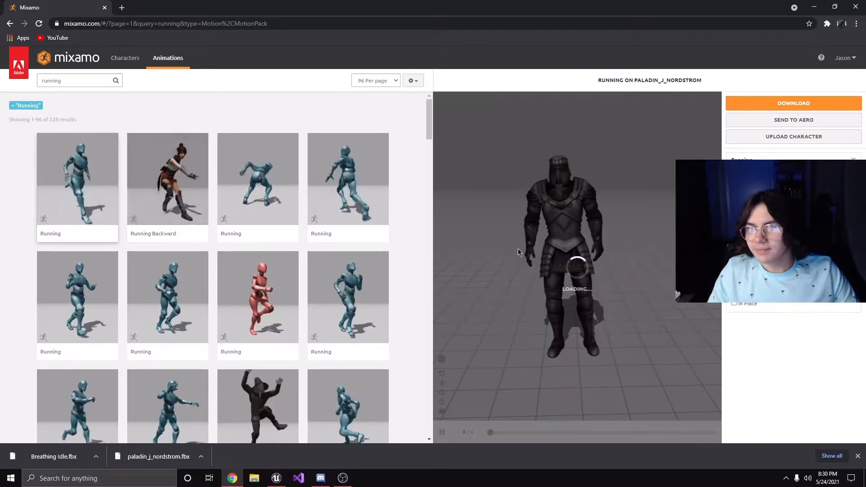
{"action": "left_click", "coordinate": [733, 304]}
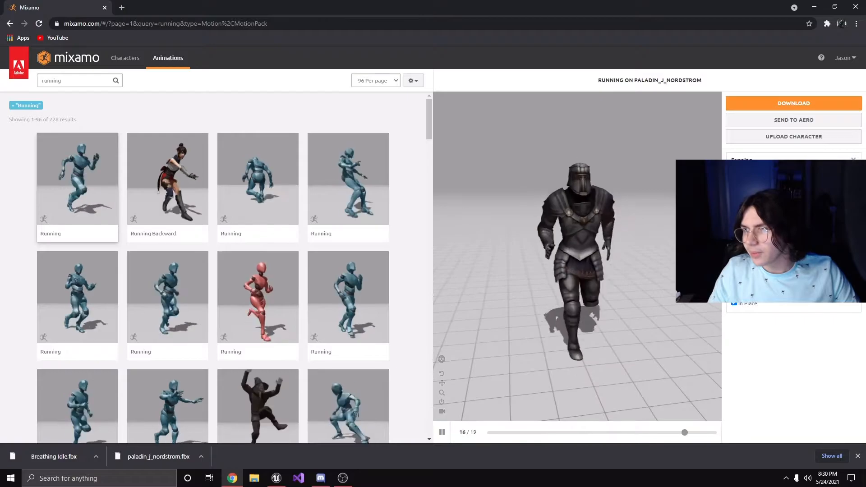
Step: Preview the Running animation with In Place turned off, and turn the option back on
{"action": "left_click", "coordinate": [781, 104]}
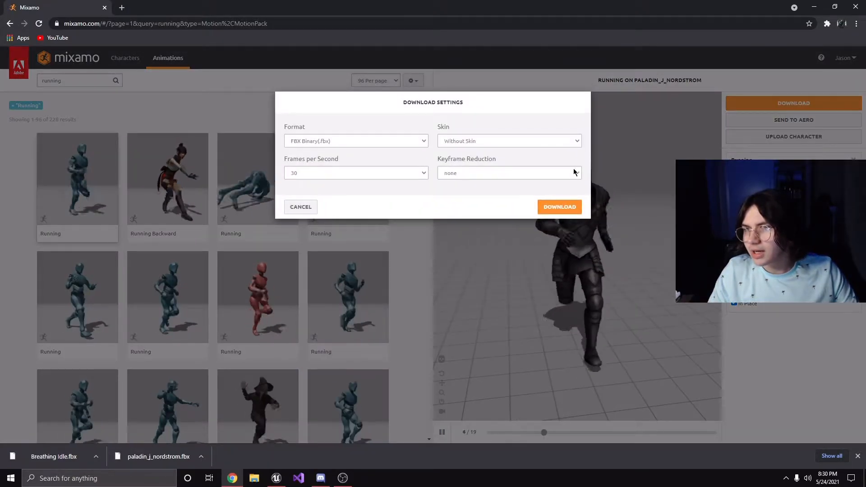
{"action": "left_click", "coordinate": [311, 207]}
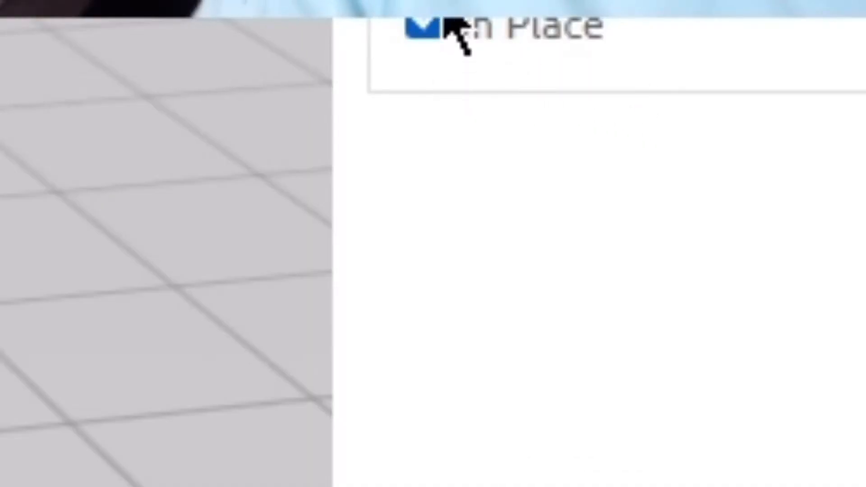
{"action": "left_click", "coordinate": [446, 22]}
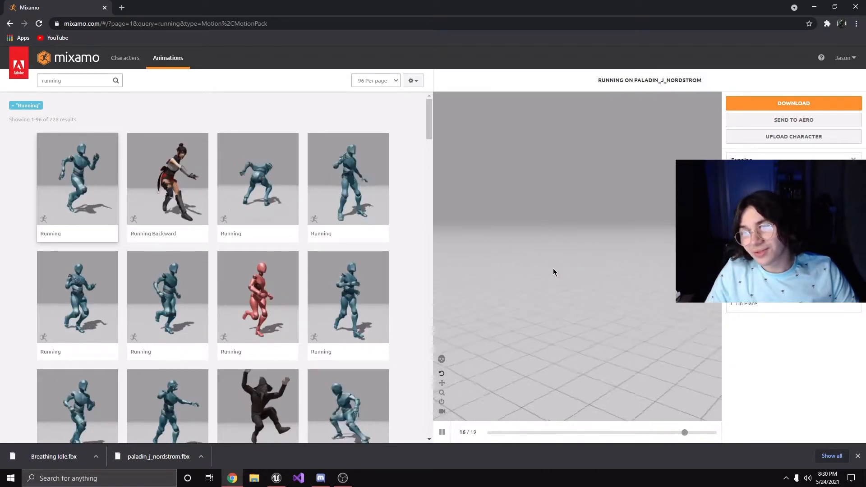
{"action": "left_click", "coordinate": [734, 304]}
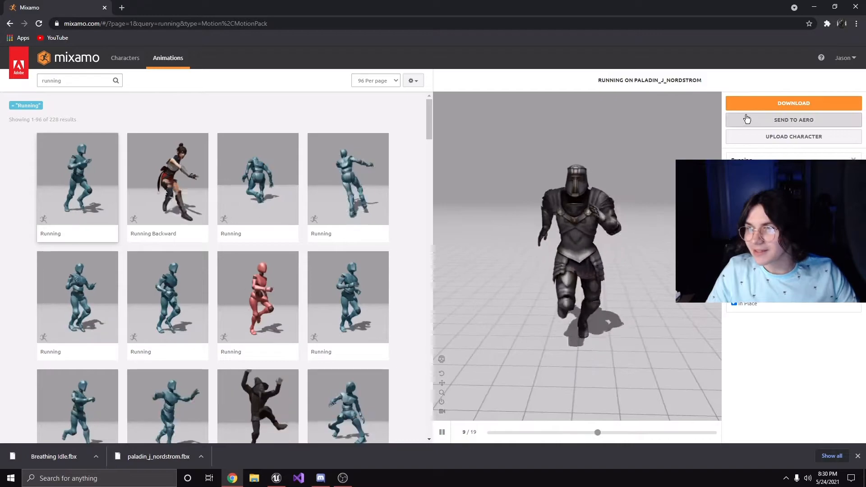
Step: Download the in-place Running animation as FBX Binary, Without Skin, with keyframe reduction set to none
{"action": "left_click", "coordinate": [767, 103]}
{"action": "left_click", "coordinate": [460, 174]}
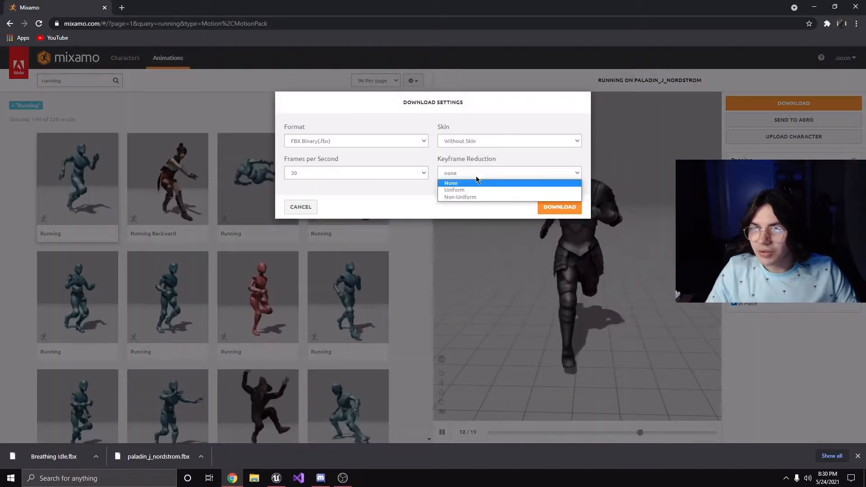
{"action": "left_click", "coordinate": [462, 182]}
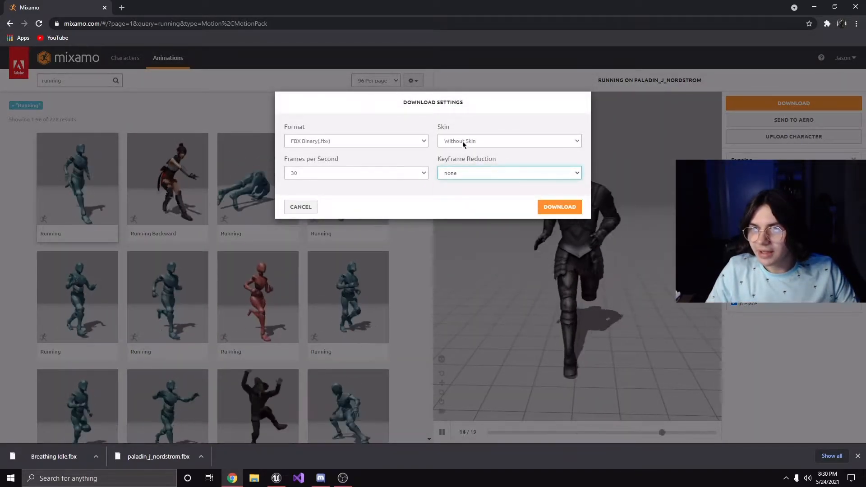
{"action": "left_click", "coordinate": [560, 207]}
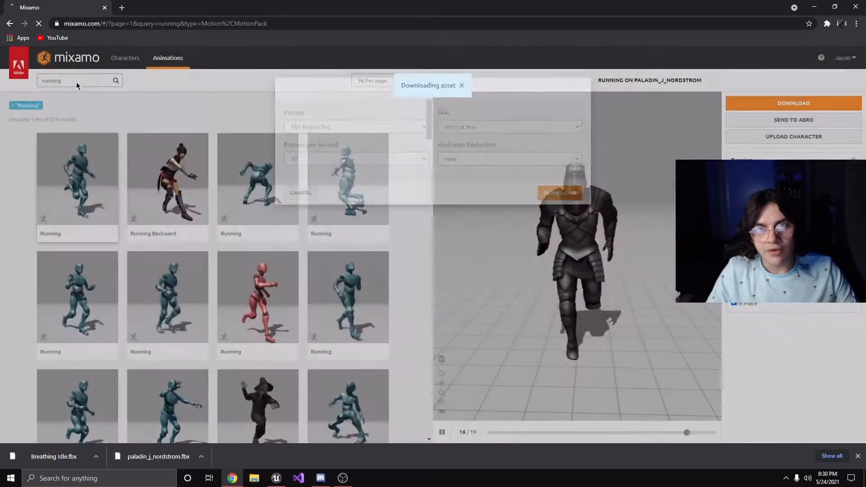
Step: Search the animations for "running backwards"
{"action": "left_click", "coordinate": [76, 82]}
{"action": "type", "text": "backwords"}
{"action": "key", "text": "BackSpace"}
{"action": "key", "text": "BackSpace"}
{"action": "key", "text": "BackSpace"}
{"action": "key", "text": "BackSpace"}
{"action": "type", "text": "ards"}
{"action": "key", "text": "Return"}
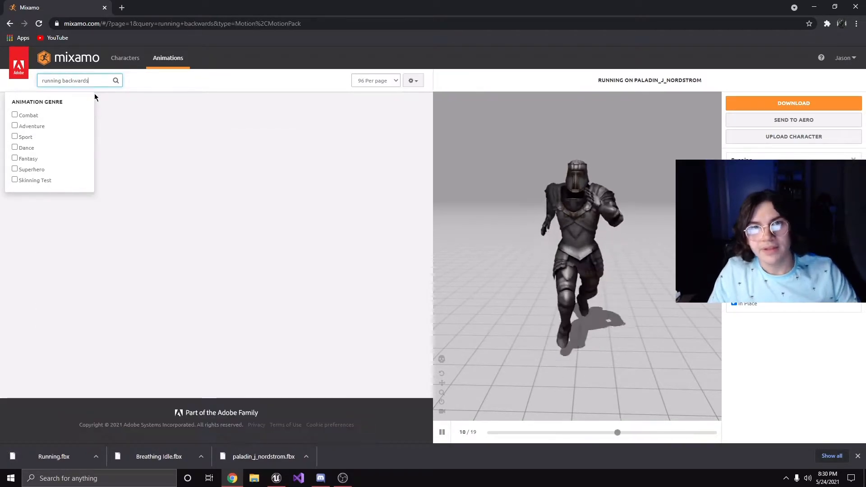
Step: Apply Slow Jog Backwards to the Paladin and download it as FBX Binary without skin
{"action": "left_click", "coordinate": [230, 178]}
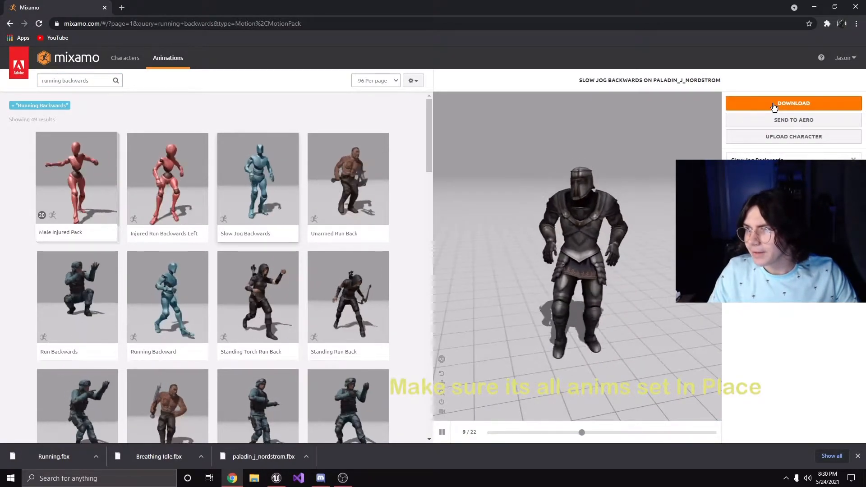
{"action": "left_click", "coordinate": [793, 103]}
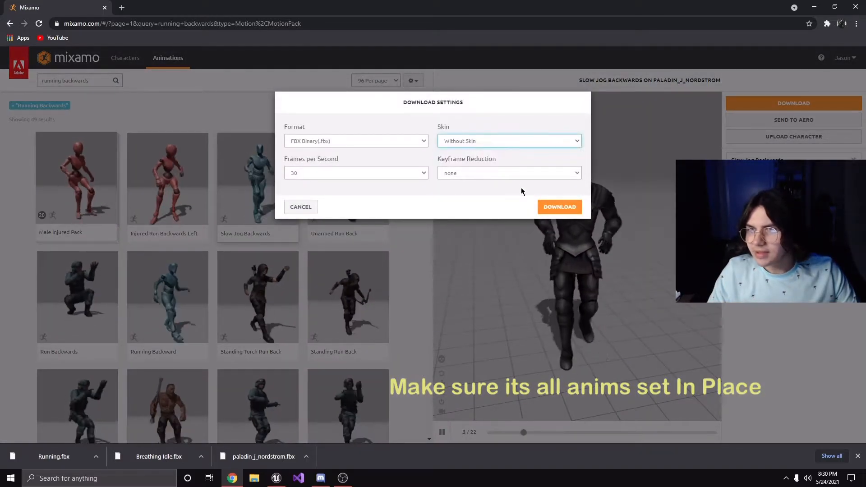
{"action": "left_click", "coordinate": [555, 211]}
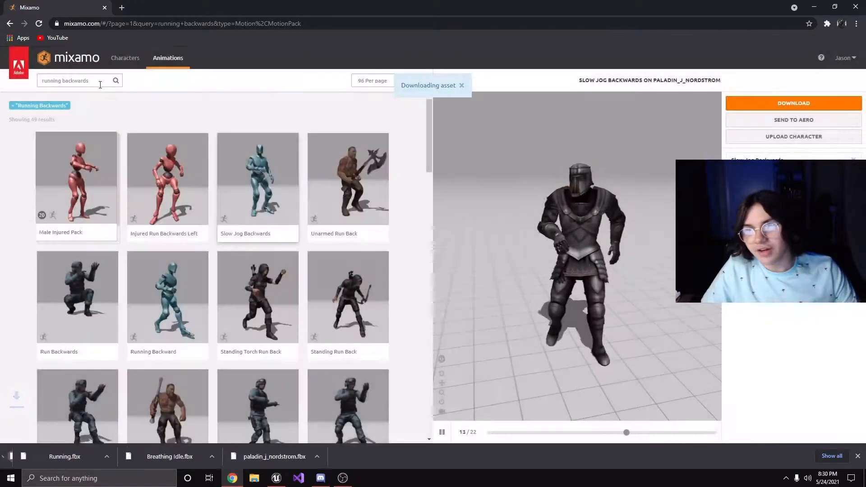
Step: Search the animations for "walk strafe left" and apply Left Strafe Walking to the Paladin
{"action": "triple_click", "coordinate": [96, 81]}
{"action": "type", "text": "walk"}
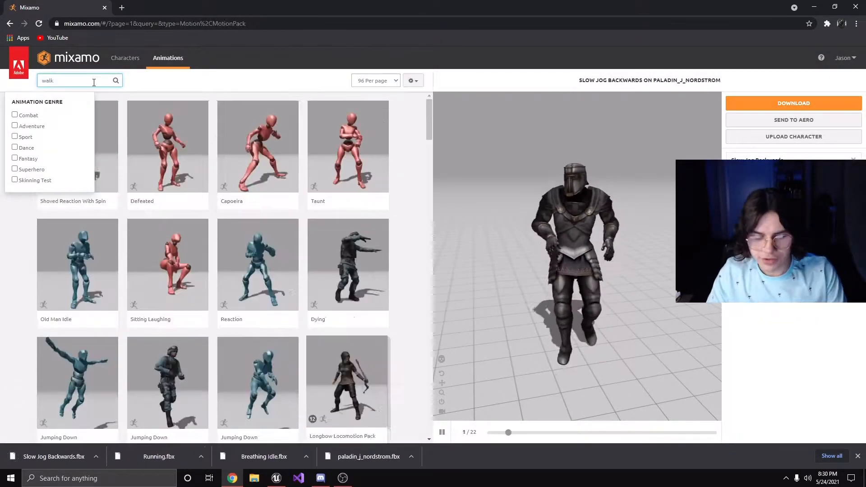
{"action": "type", "text": " strafe left"}
{"action": "key", "text": "Return"}
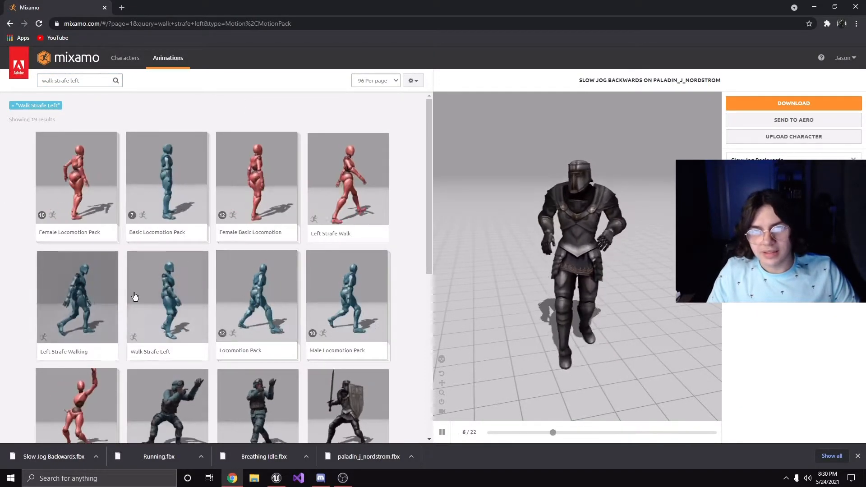
{"action": "left_click", "coordinate": [63, 304]}
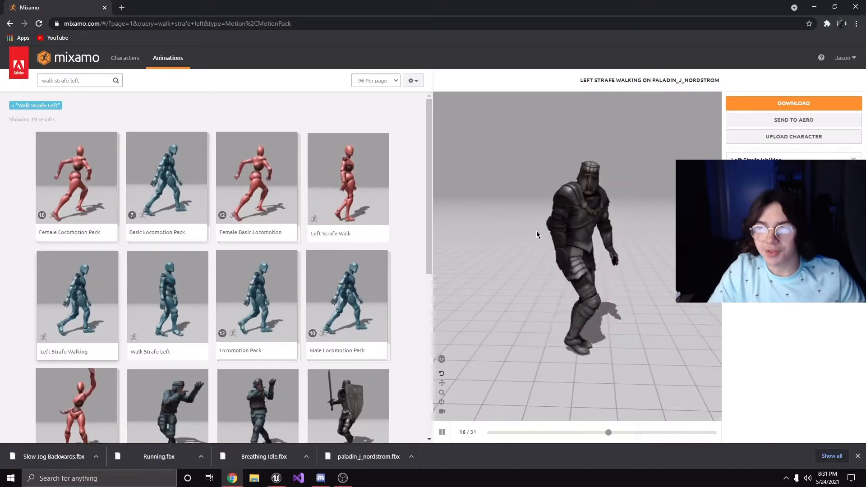
Step: Download the Left Strafe Walking animation for the Paladin
{"action": "left_click", "coordinate": [795, 103]}
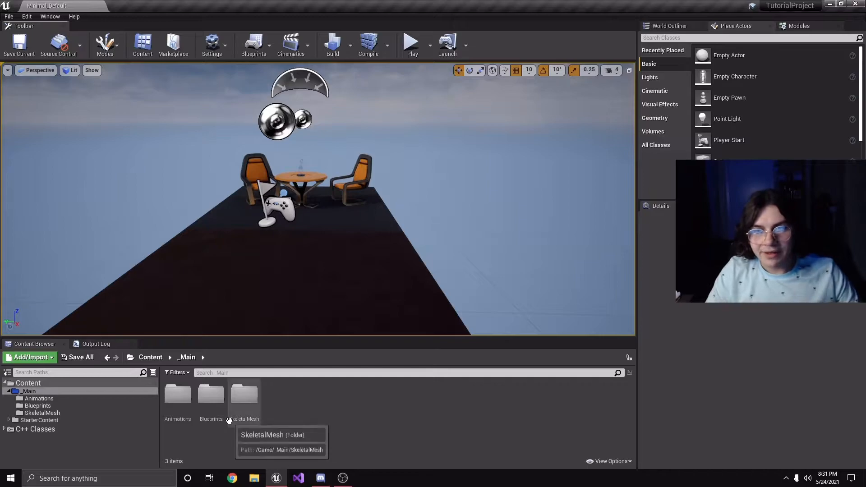
{"action": "double_click", "coordinate": [182, 406]}
{"action": "right_click", "coordinate": [201, 414]}
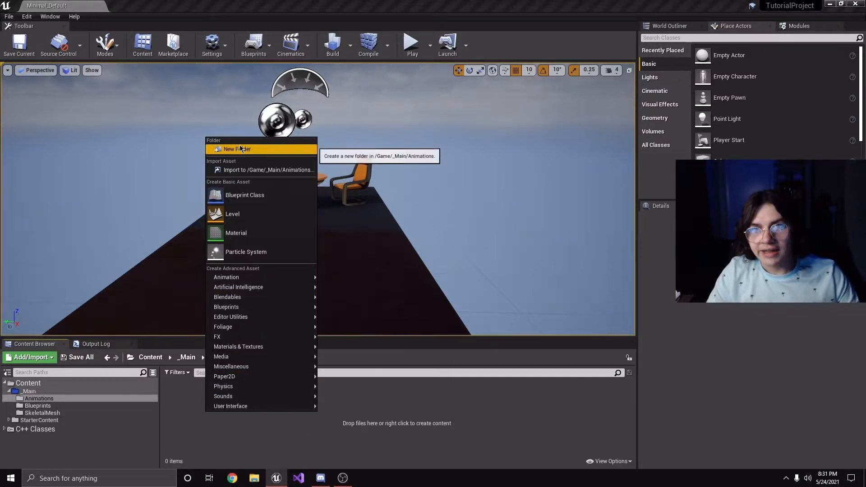
{"action": "left_click", "coordinate": [234, 170]}
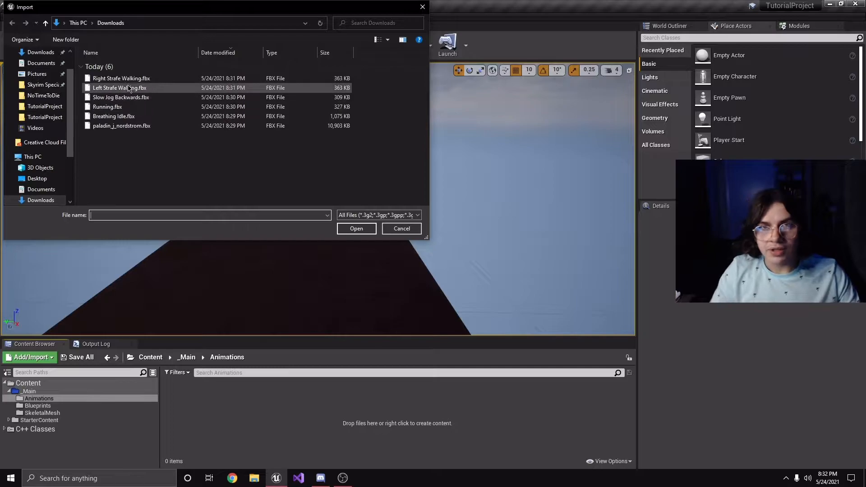
{"action": "left_click", "coordinate": [125, 79]}
{"action": "left_click", "coordinate": [356, 228]}
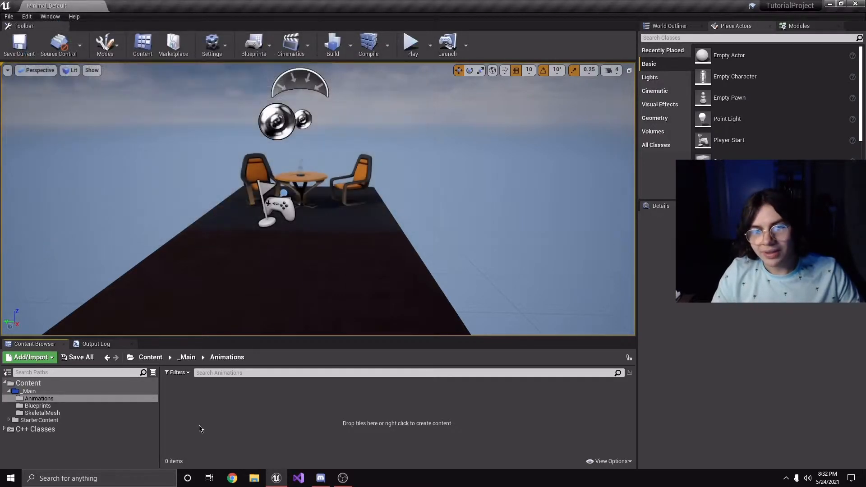
Step: Import paladin_j_nordstrom.fbx into the SkeletalMesh folder as a skeletal mesh with no existing skeleton assigned and new materials created
{"action": "left_click", "coordinate": [73, 414]}
{"action": "right_click", "coordinate": [216, 412]}
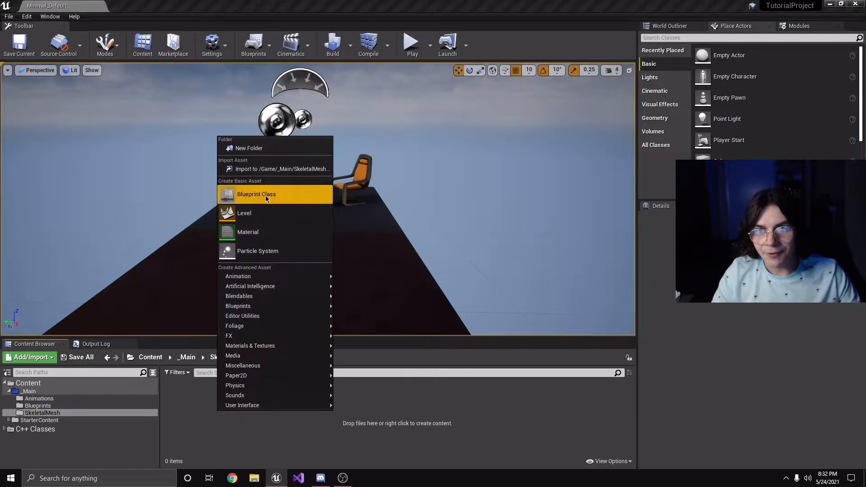
{"action": "left_click", "coordinate": [266, 170]}
{"action": "left_click", "coordinate": [135, 125]}
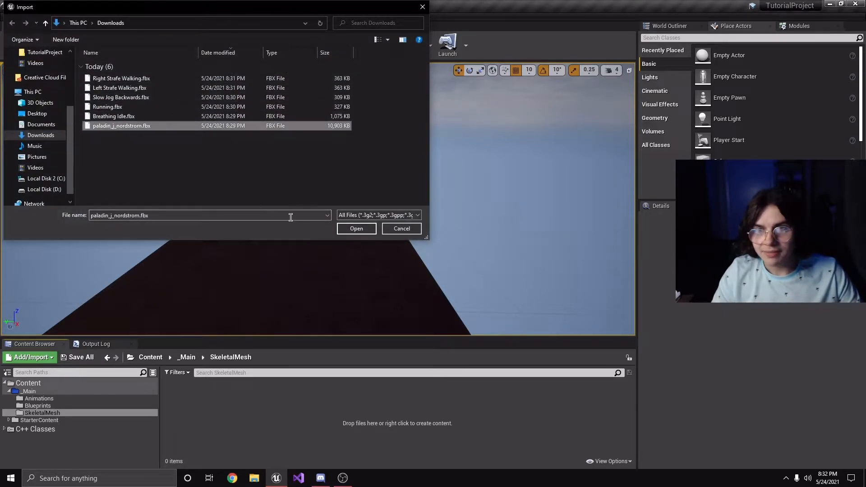
{"action": "left_click", "coordinate": [356, 228]}
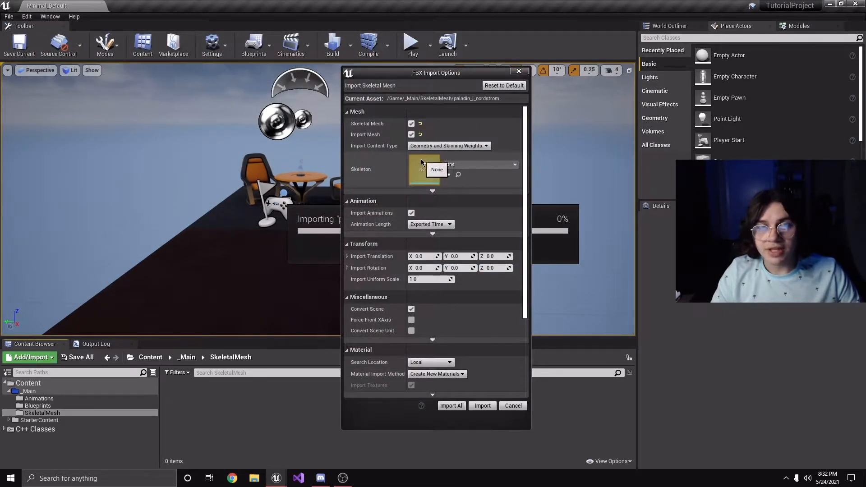
{"action": "left_click_drag", "start_coordinate": [436, 75], "coordinate": [466, 67]}
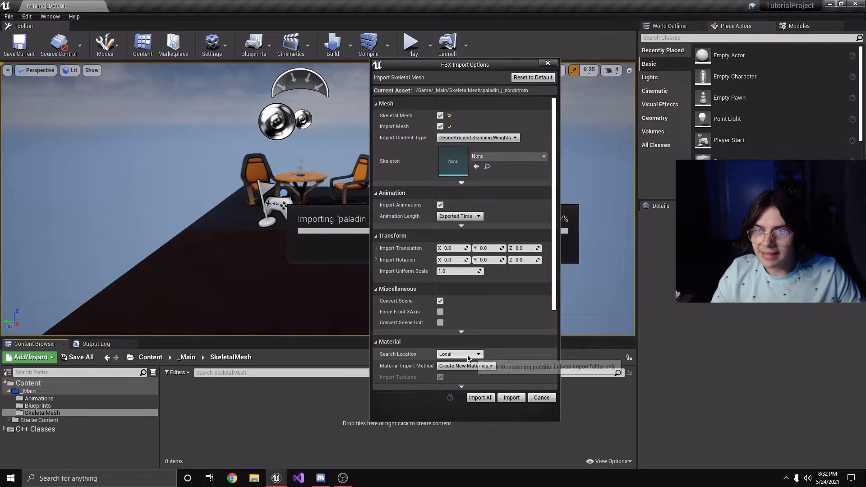
{"action": "left_click", "coordinate": [512, 156]}
{"action": "left_click", "coordinate": [512, 157]}
{"action": "scroll", "coordinate": [416, 291], "scroll_direction": "down", "scroll_amount": 3}
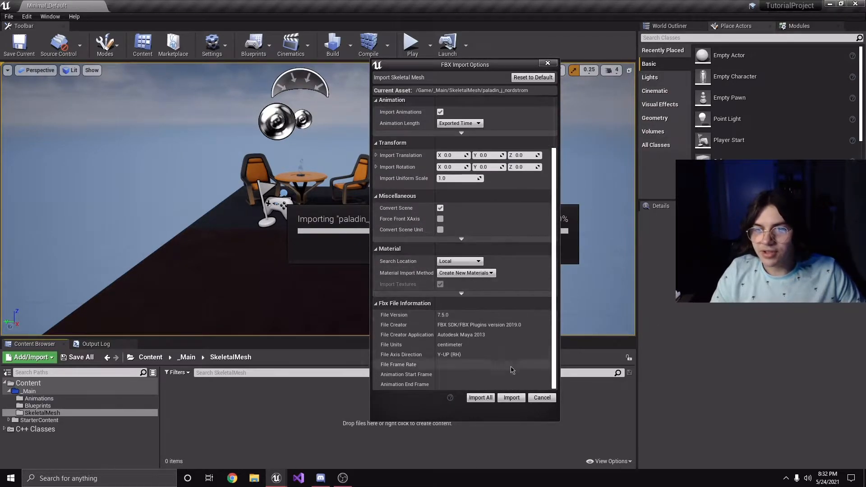
{"action": "left_click", "coordinate": [511, 398]}
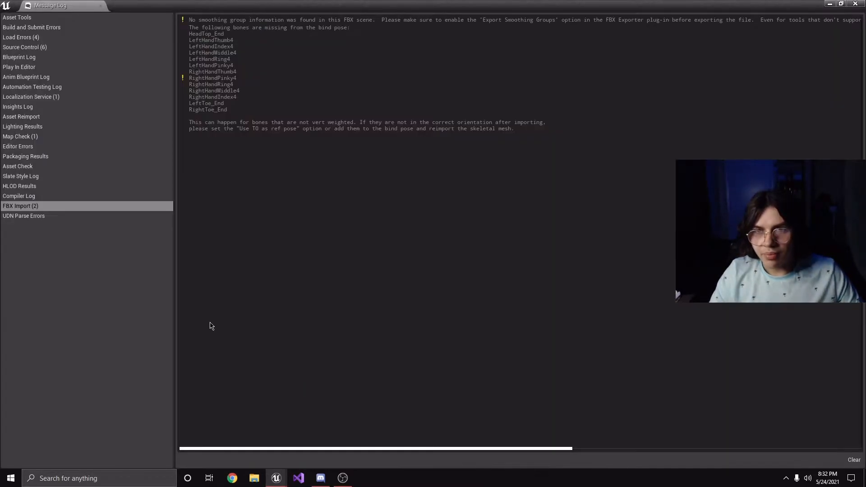
{"action": "left_click", "coordinate": [856, 4]}
Step: Import the idle, running, backward jog and two strafe FBX files into the Animations folder using paladin_j_nordstrom_Skeleton
{"action": "left_click", "coordinate": [115, 399]}
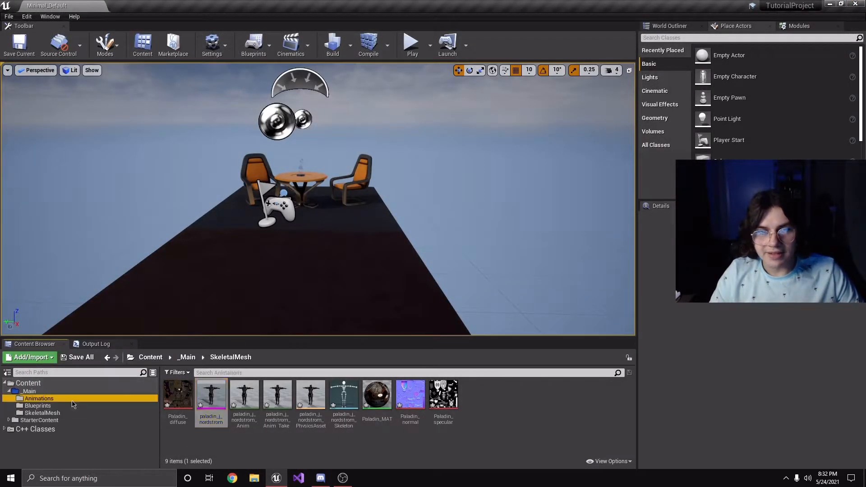
{"action": "right_click", "coordinate": [243, 422]}
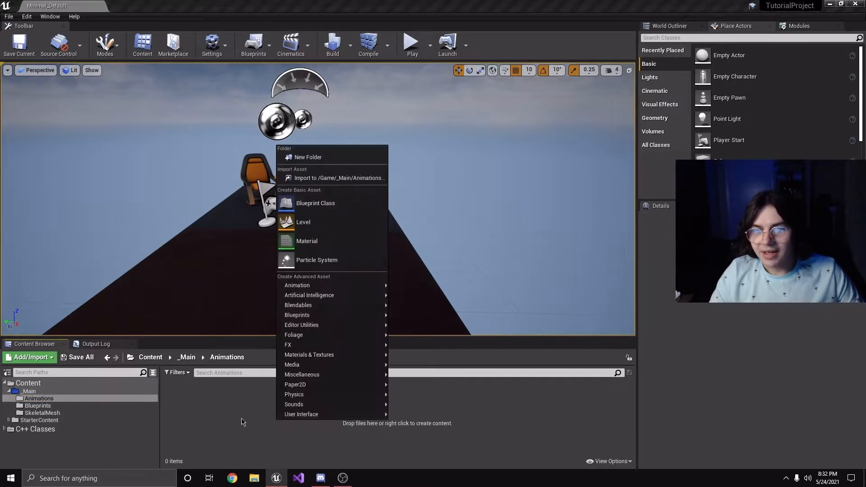
{"action": "left_click", "coordinate": [308, 178]}
{"action": "left_click", "coordinate": [121, 78]}
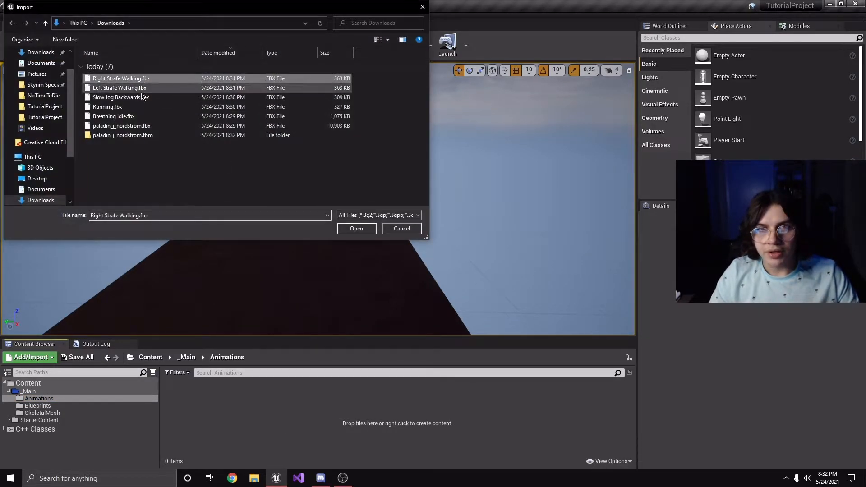
{"action": "left_click", "coordinate": [138, 120], "text": "shift"}
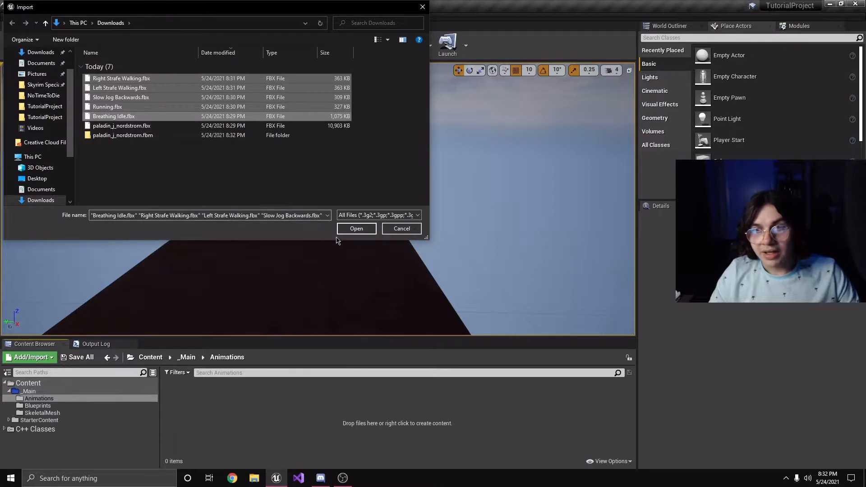
{"action": "left_click", "coordinate": [349, 230]}
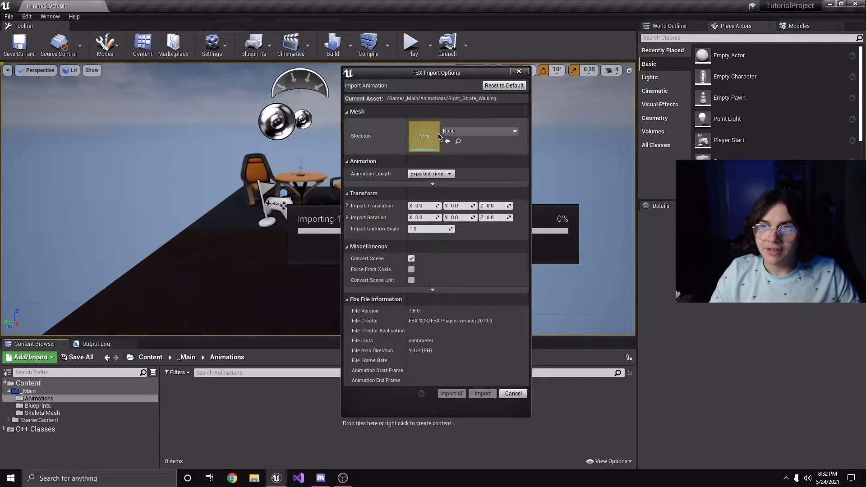
{"action": "left_click", "coordinate": [479, 131]}
{"action": "left_click", "coordinate": [462, 201]}
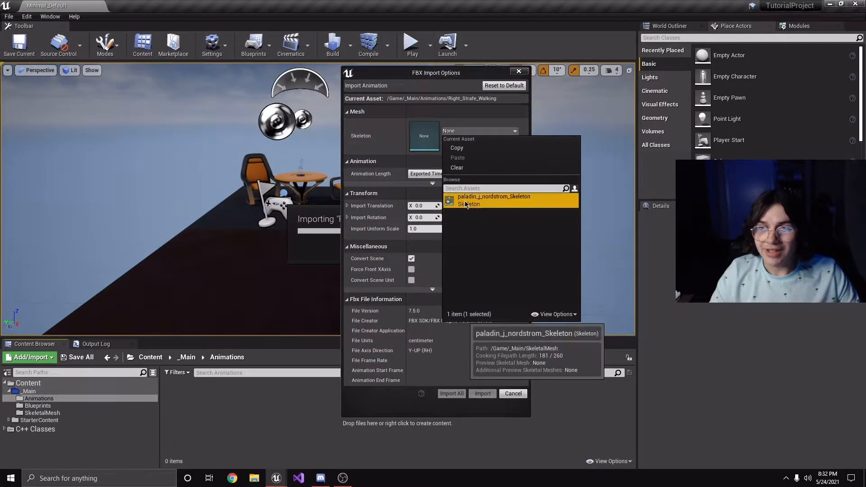
{"action": "left_click", "coordinate": [450, 394]}
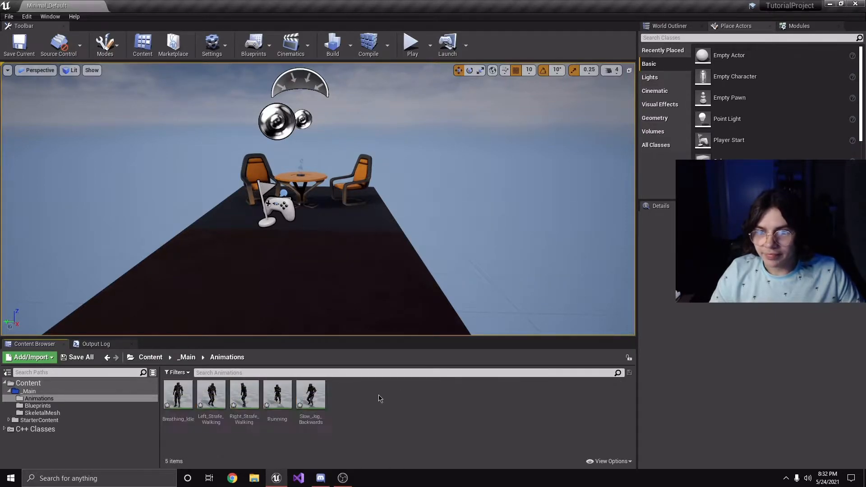
Step: Create a Blend Space for paladin_j_nordstrom_Skeleton in the Animations folder and name it LocoMotion_Knight
{"action": "right_click", "coordinate": [356, 401]}
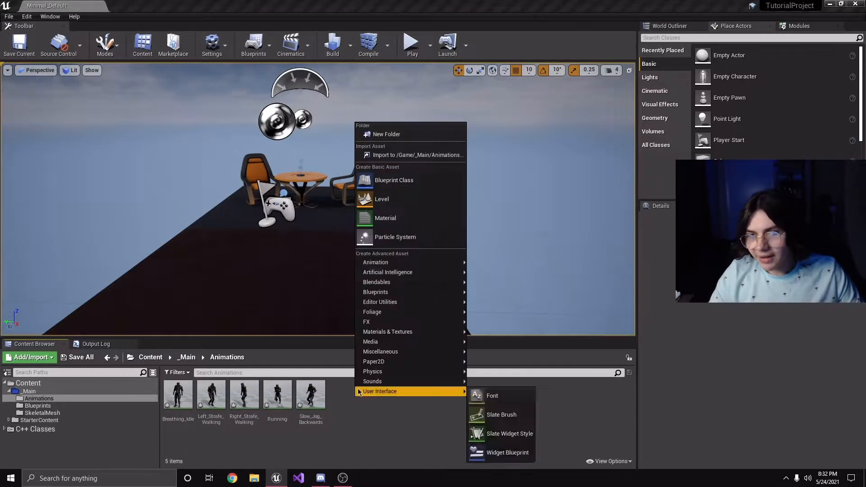
{"action": "mouse_move", "coordinate": [391, 263]}
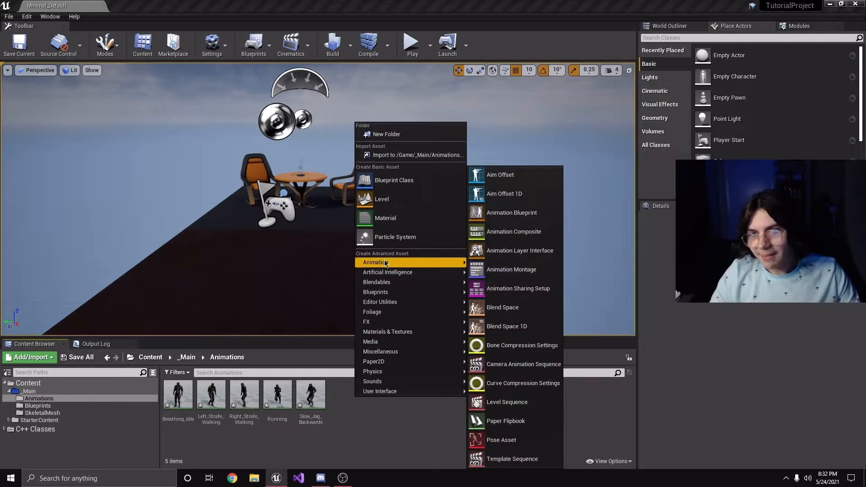
{"action": "left_click", "coordinate": [494, 308]}
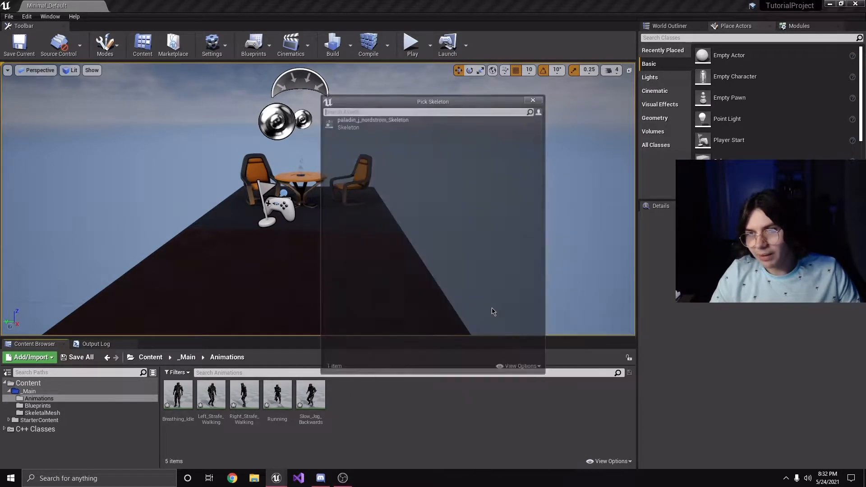
{"action": "left_click", "coordinate": [372, 120]}
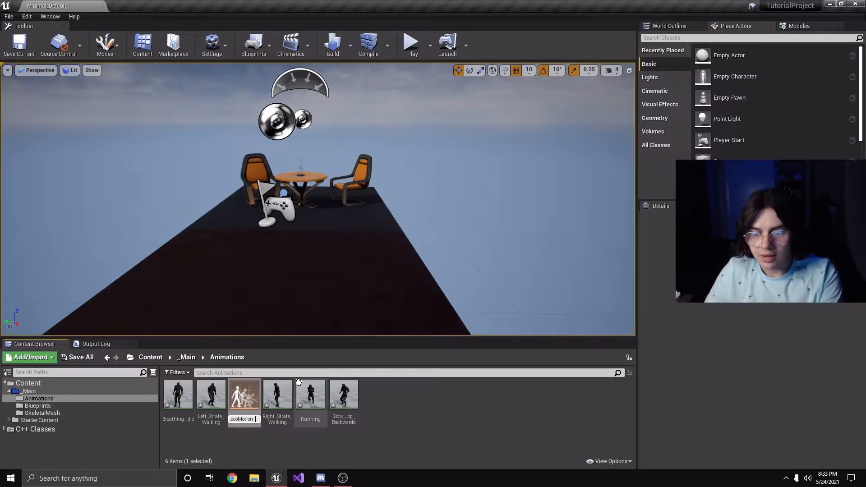
{"action": "key", "text": "Return"}
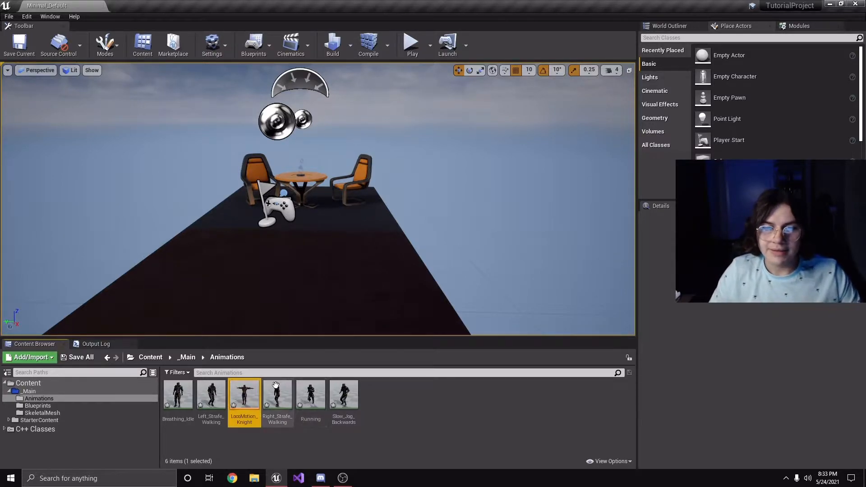
Step: Open LocoMotion_Knight and configure its horizontal axis as Direction, ranging from -180 to 180 with 8 grid divisions
{"action": "double_click", "coordinate": [244, 395]}
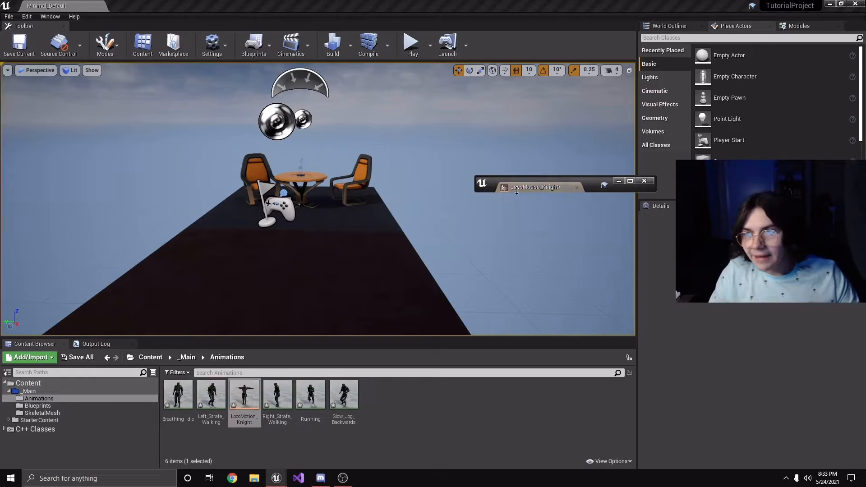
{"action": "left_click", "coordinate": [157, 4]}
{"action": "left_click_drag", "start_coordinate": [157, 3], "coordinate": [156, 5]}
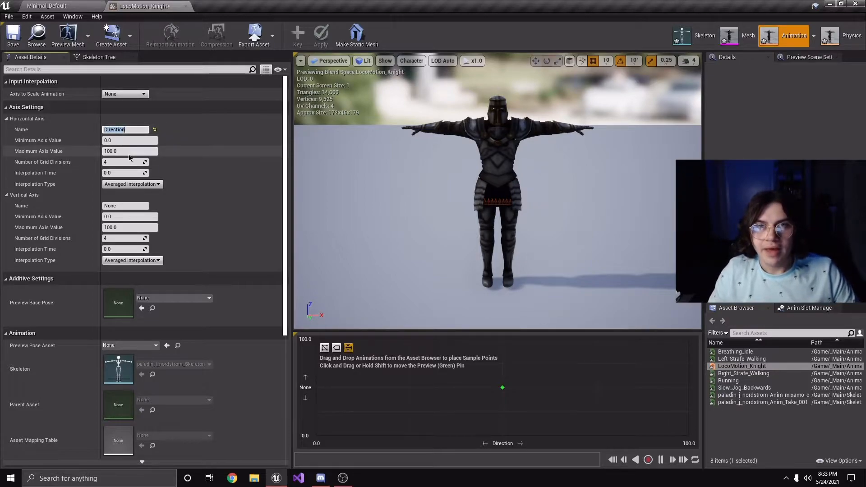
{"action": "left_click", "coordinate": [122, 140]}
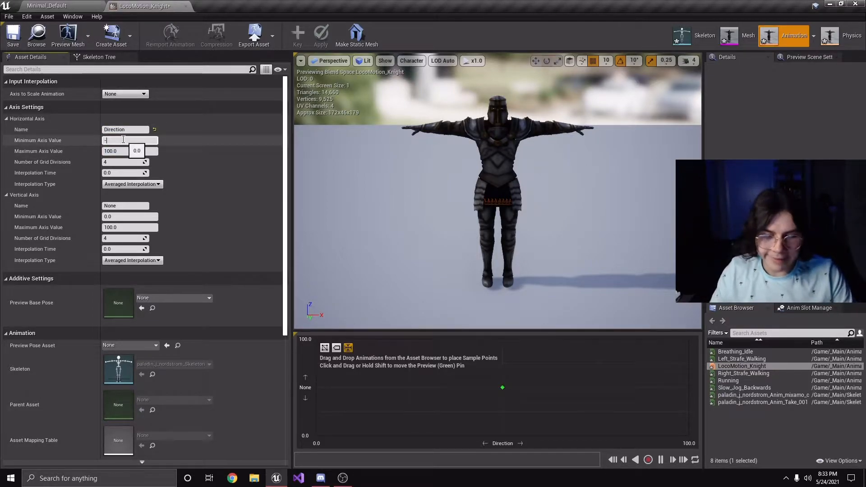
{"action": "left_click", "coordinate": [124, 151]}
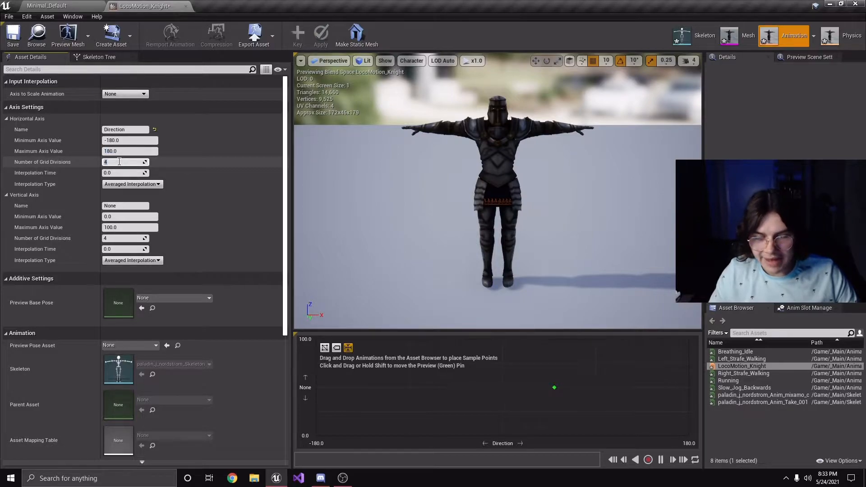
{"action": "key", "text": "Return"}
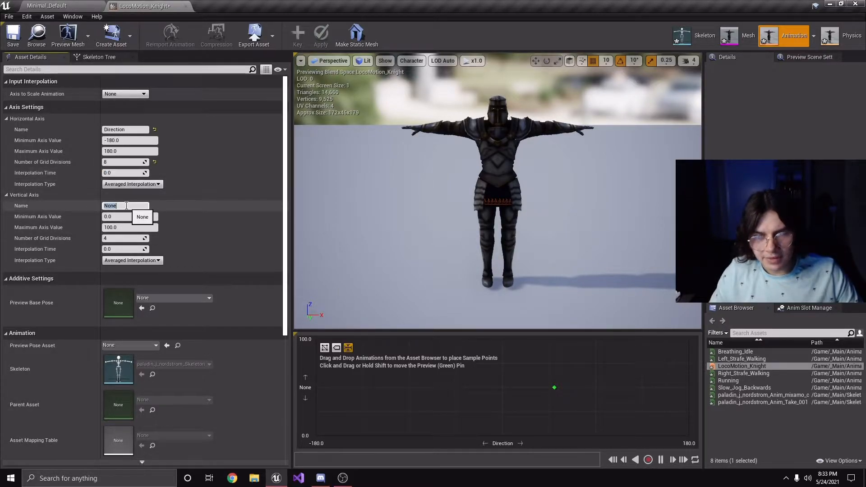
Step: Configure the vertical axis as Speed, 0 to 600, with 7 grid divisions and interpolation time 0.1; set target weight interpolation speed to 7.0
{"action": "key", "text": "Return"}
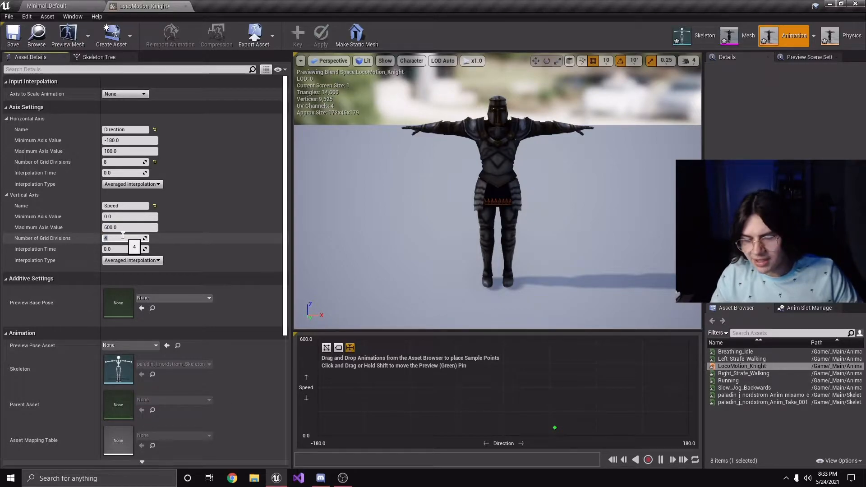
{"action": "key", "text": "Return"}
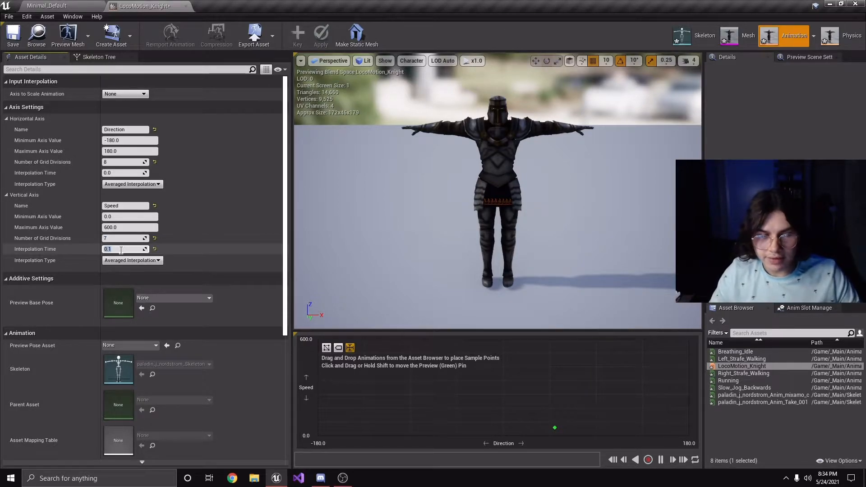
{"action": "scroll", "coordinate": [59, 334], "scroll_direction": "down", "scroll_amount": 6}
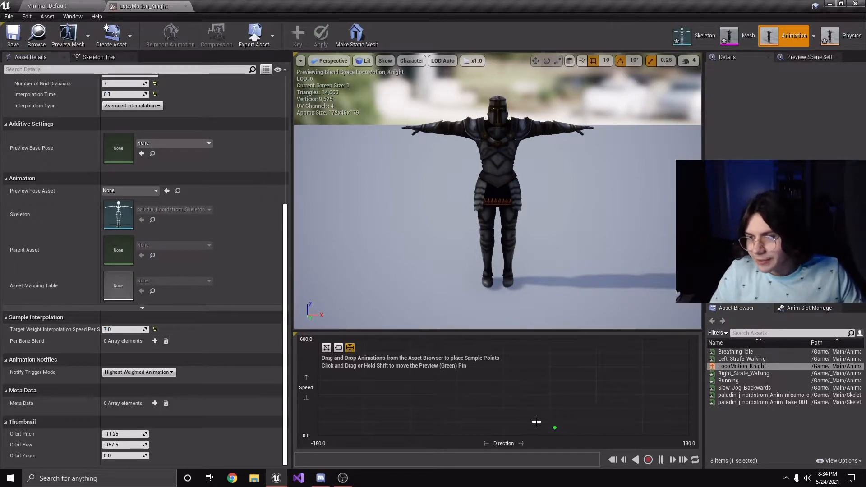
Step: Place Breathing_Idle at Direction 0, Speed 0 on the blend grid, and Running at Direction 0 at Speed 600 and about 430
{"action": "left_click_drag", "start_coordinate": [546, 428], "coordinate": [512, 385]}
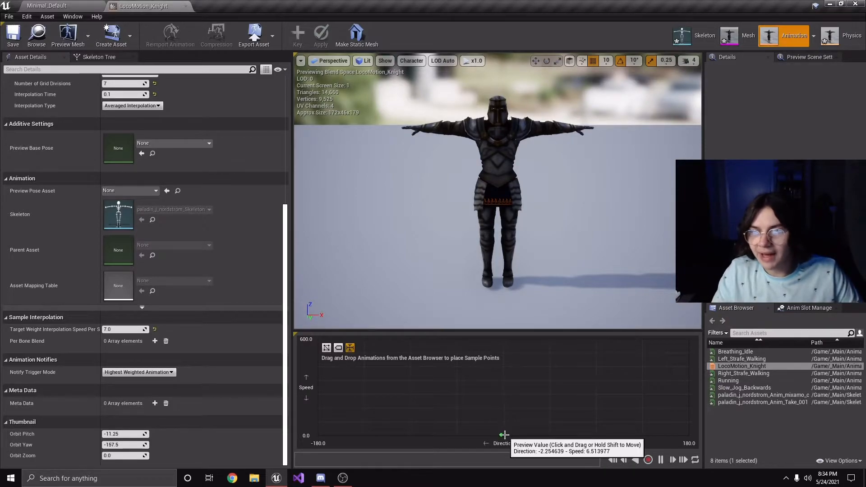
{"action": "left_click_drag", "start_coordinate": [504, 436], "coordinate": [653, 396]}
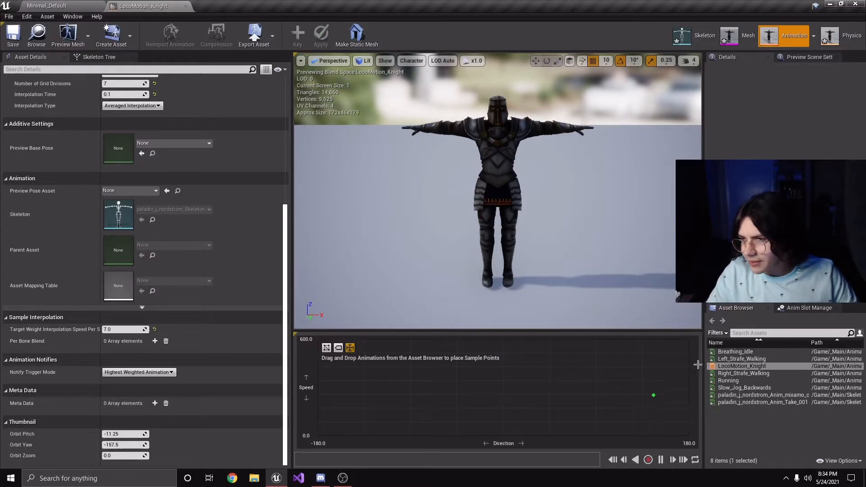
{"action": "left_click", "coordinate": [721, 352]}
{"action": "left_click_drag", "start_coordinate": [722, 353], "coordinate": [503, 436]}
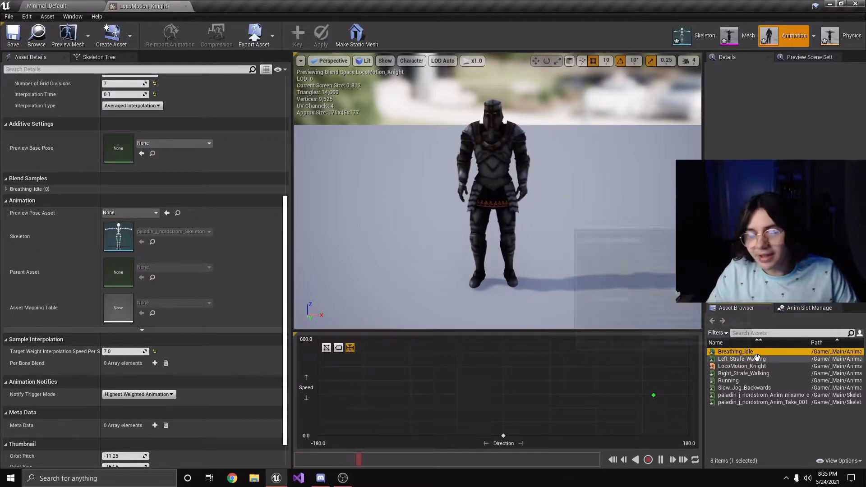
{"action": "left_click_drag", "start_coordinate": [729, 381], "coordinate": [503, 340]}
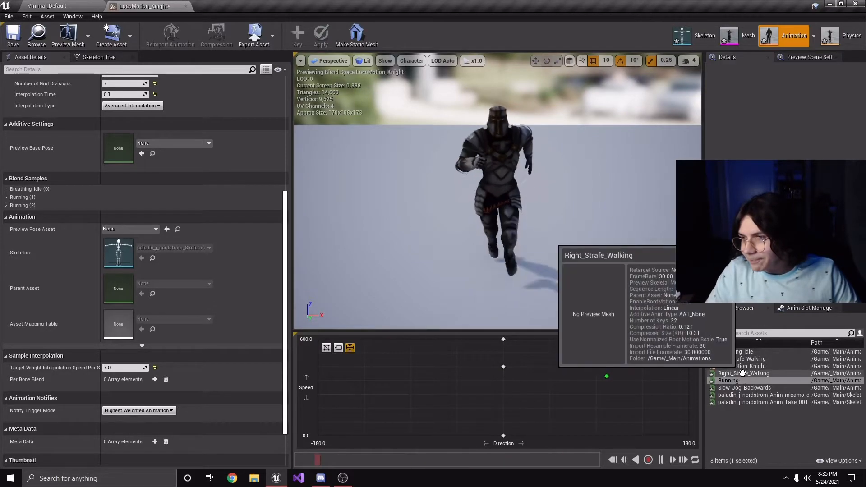
Step: Place Right_Strafe_Walking on the blend grid at Direction 90, at Speed 600 and about 430
{"action": "left_click_drag", "start_coordinate": [738, 376], "coordinate": [596, 367]}
{"action": "left_click_drag", "start_coordinate": [597, 335], "coordinate": [597, 336]}
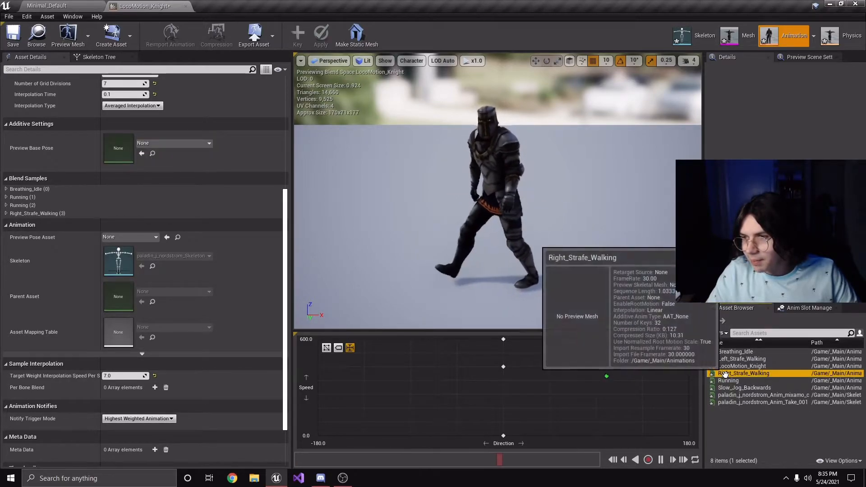
{"action": "left_click_drag", "start_coordinate": [732, 374], "coordinate": [592, 341]}
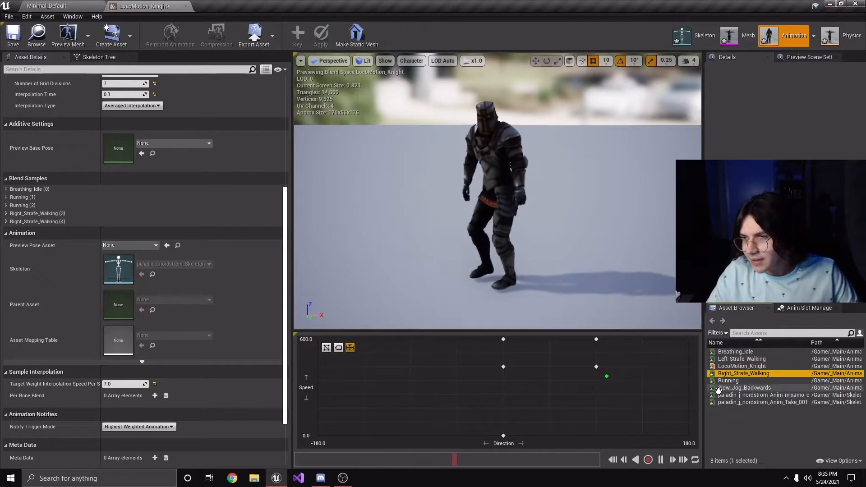
Step: Place Slow_Jog_Backwards at Direction 180 and -180, each at Speed 600 and about 430
{"action": "left_click_drag", "start_coordinate": [728, 389], "coordinate": [685, 379]}
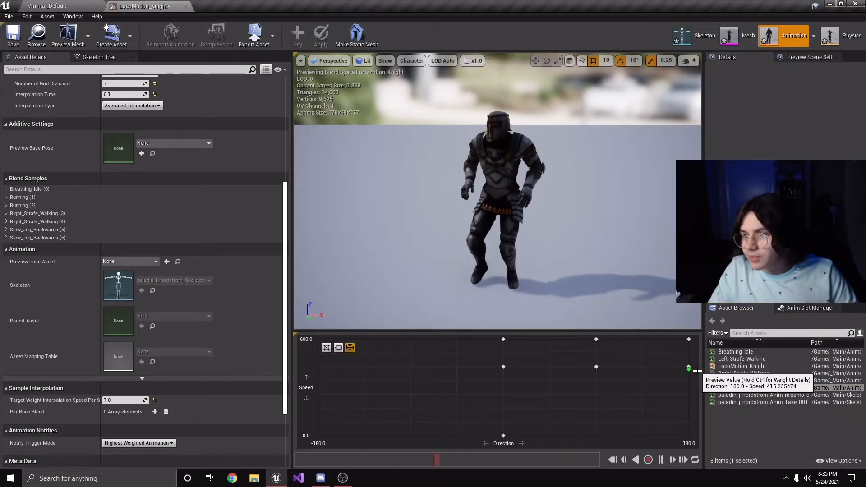
{"action": "left_click_drag", "start_coordinate": [745, 388], "coordinate": [318, 368]}
{"action": "left_click_drag", "start_coordinate": [710, 387], "coordinate": [318, 339]}
Step: Place Left_Strafe_Walking at Direction -90, at Speed 600 and about 430, and save the LocoMotion_Knight blend space
{"action": "left_click_drag", "start_coordinate": [736, 361], "coordinate": [411, 340]}
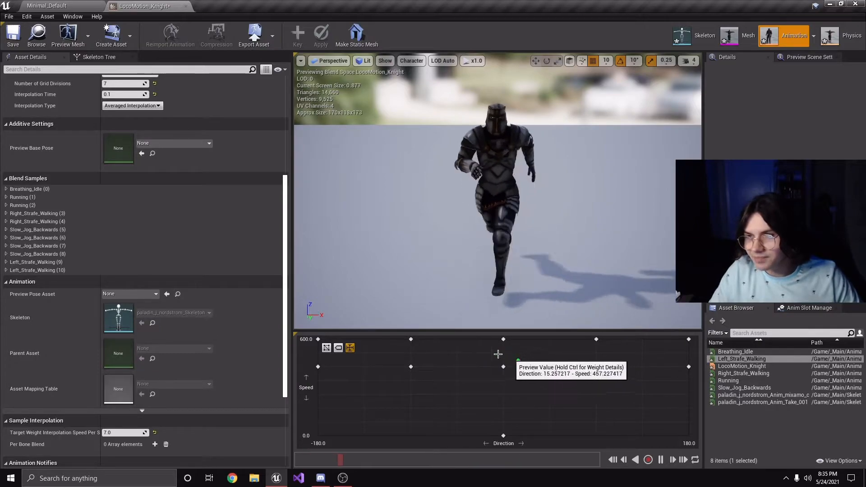
{"action": "left_click", "coordinate": [13, 36]}
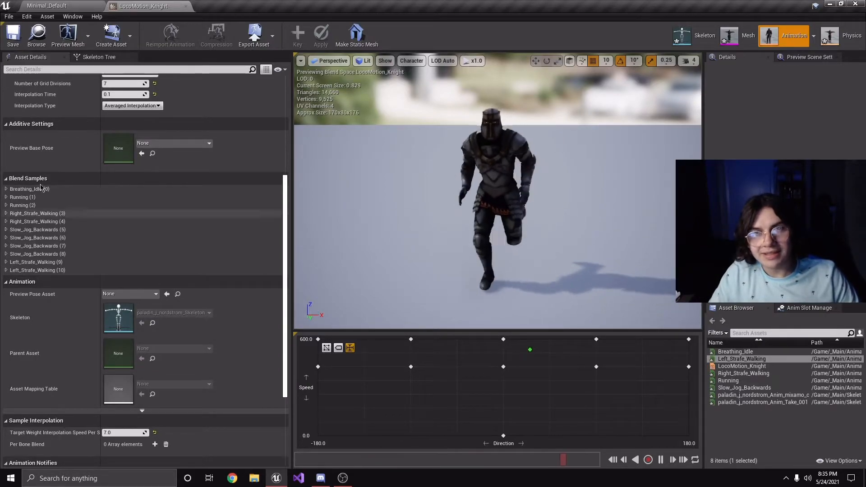
Step: Create an Animation Blueprint for the paladin_j_nordstrom skeleton in the Animations folder and name it ABP_Knight
{"action": "left_click", "coordinate": [47, 6]}
{"action": "right_click", "coordinate": [412, 413]}
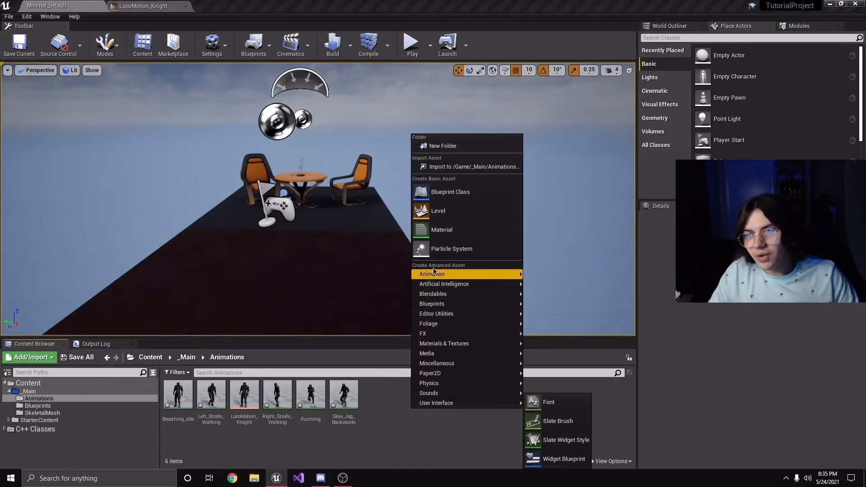
{"action": "mouse_move", "coordinate": [519, 274]}
{"action": "left_click", "coordinate": [566, 214]}
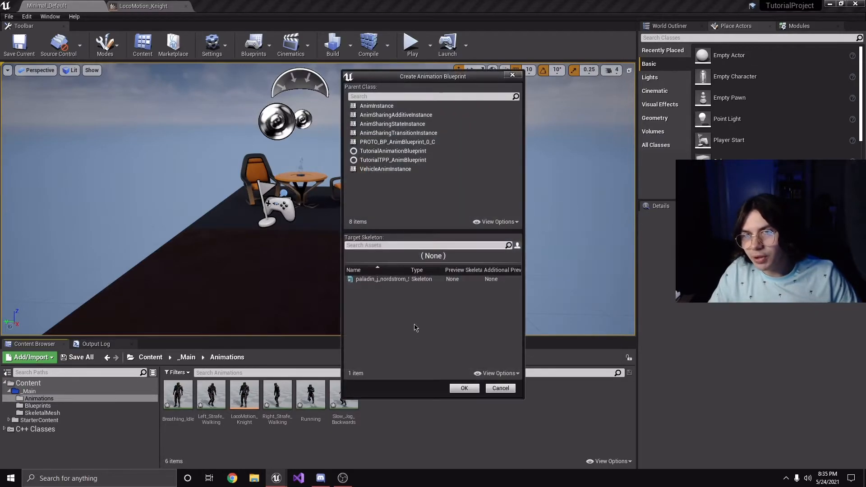
{"action": "left_click", "coordinate": [383, 279]}
{"action": "left_click", "coordinate": [465, 389]}
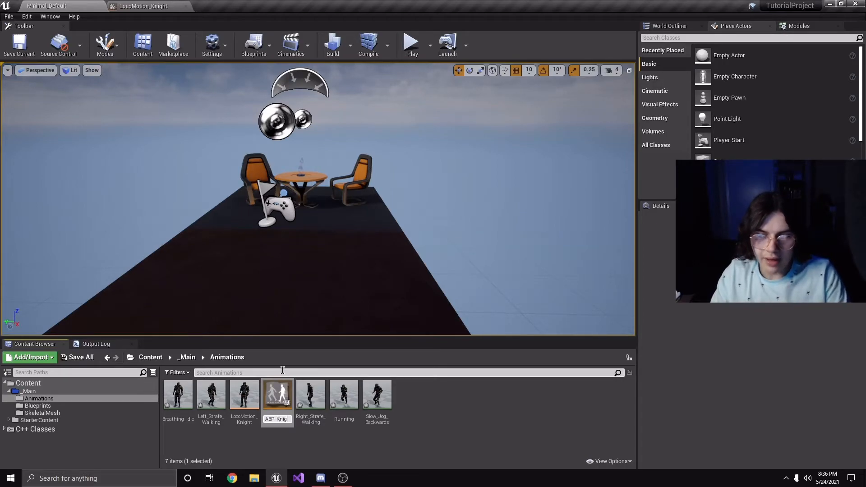
{"action": "key", "text": "Return"}
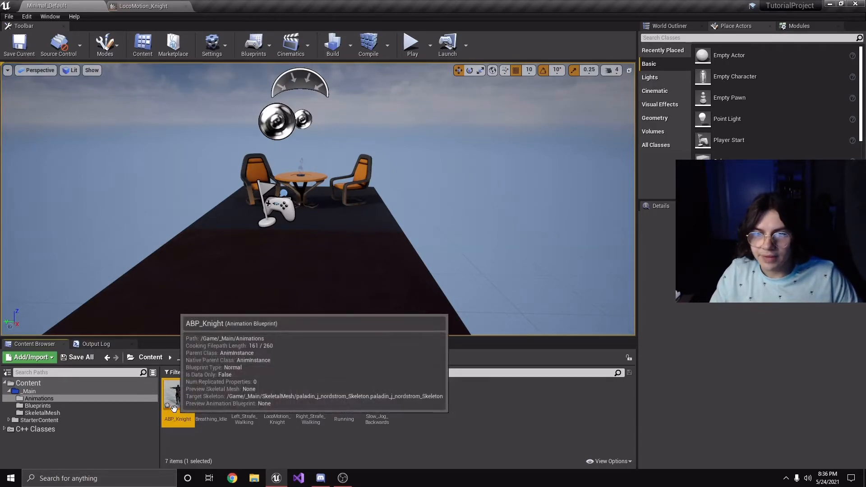
Step: Add LocoMotion_Knight to ABP_Knight's AnimGraph, feeding the Output Pose, and promote its Direction and Speed inputs to variables
{"action": "double_click", "coordinate": [277, 395]}
{"action": "left_click_drag", "start_coordinate": [757, 337], "coordinate": [477, 276]}
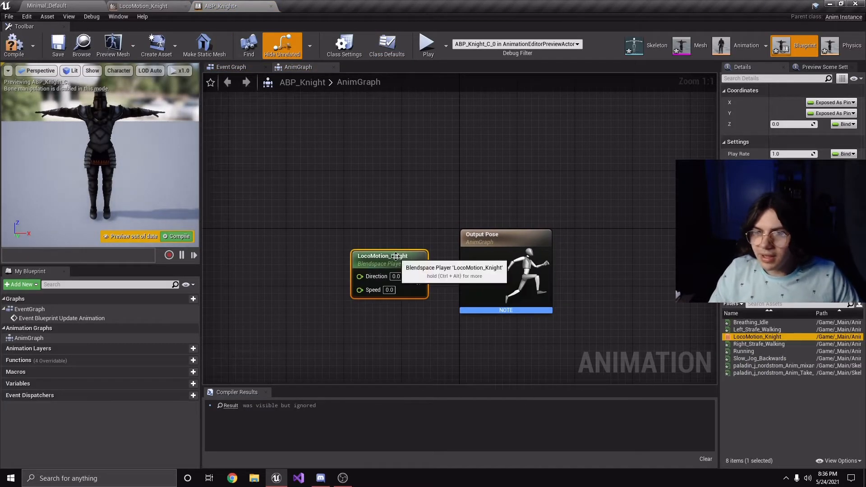
{"action": "right_click", "coordinate": [379, 267]}
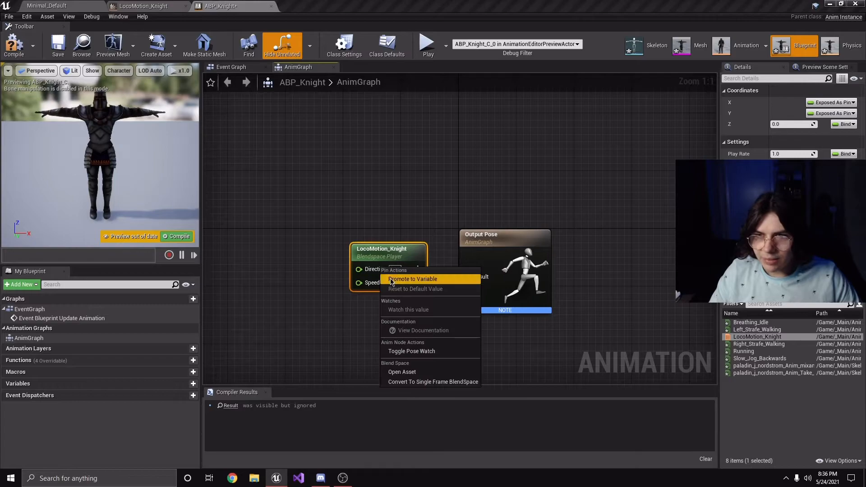
{"action": "left_click", "coordinate": [399, 277]}
{"action": "right_click", "coordinate": [373, 283]}
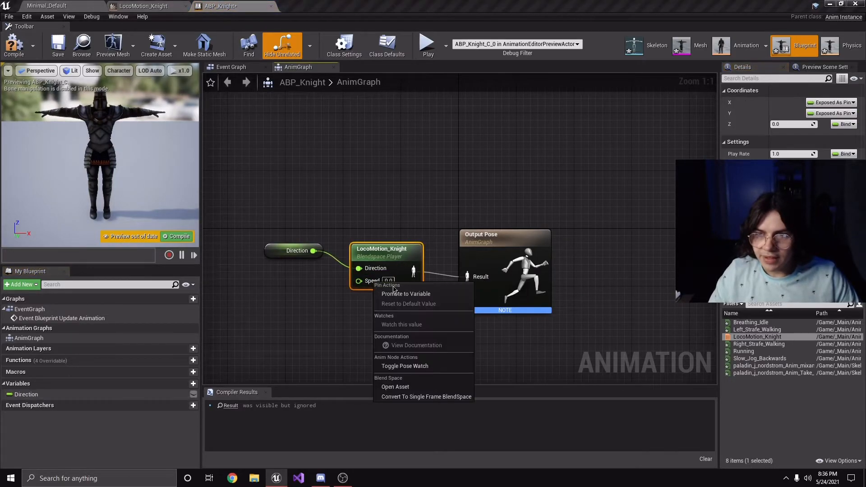
{"action": "left_click", "coordinate": [397, 293]}
{"action": "left_click_drag", "start_coordinate": [275, 249], "coordinate": [292, 259]}
{"action": "right_click_drag", "start_coordinate": [281, 234], "coordinate": [295, 227]}
{"action": "left_click", "coordinate": [295, 226]}
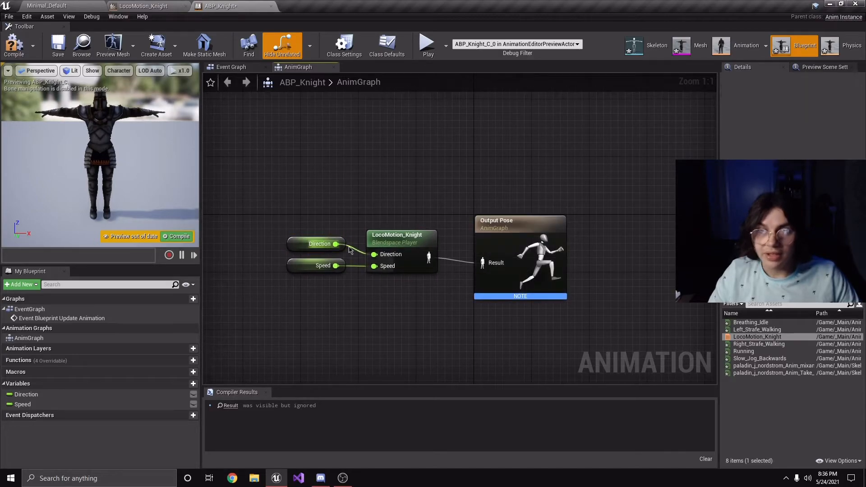
Step: In the Event Graph, add a Set Speed node executed from Event Blueprint Update Animation, placed well away from the event
{"action": "left_click", "coordinate": [228, 67]}
{"action": "right_click_drag", "start_coordinate": [442, 145], "coordinate": [260, 121]}
{"action": "right_click_drag", "start_coordinate": [319, 188], "coordinate": [269, 196]}
{"action": "left_click_drag", "start_coordinate": [297, 207], "coordinate": [424, 215]}
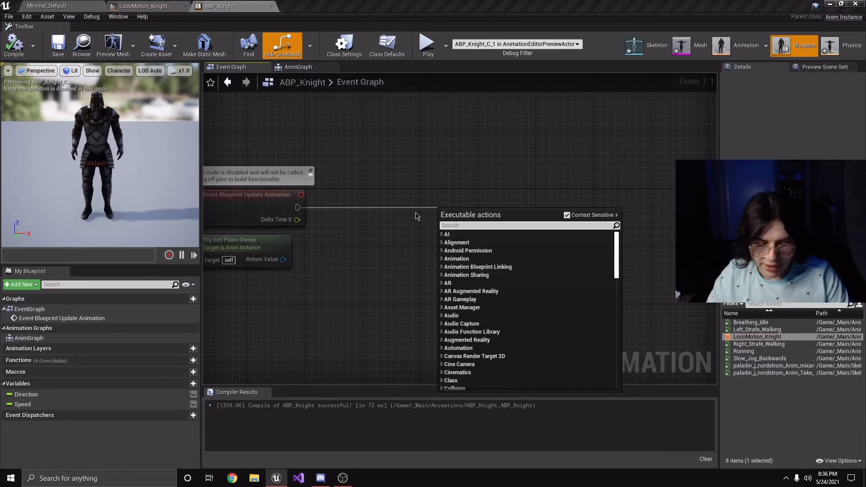
{"action": "type", "text": "speed"}
{"action": "key", "text": "Return"}
{"action": "left_click_drag", "start_coordinate": [474, 217], "coordinate": [592, 211]}
Step: Add a Get Velocity node taking the Return Value of Try Get Pawn Owner as its target
{"action": "right_click_drag", "start_coordinate": [307, 242], "coordinate": [357, 229]}
{"action": "left_click_drag", "start_coordinate": [333, 246], "coordinate": [405, 272]}
{"action": "type", "text": "get"}
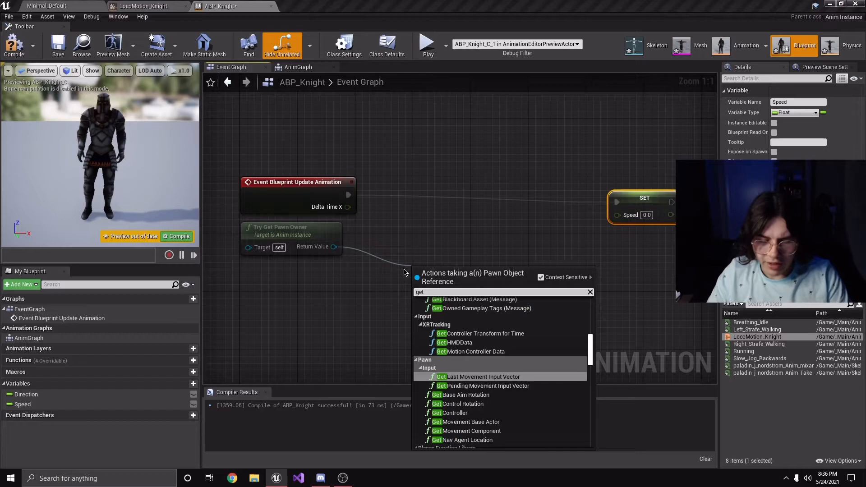
{"action": "type", "text": " velocity"}
{"action": "key", "text": "Return"}
{"action": "left_click_drag", "start_coordinate": [483, 288], "coordinate": [461, 296]}
Step: Add a VectorLength node fed by Get Velocity's Return Value and arrange the velocity nodes beneath the execution line
{"action": "left_click_drag", "start_coordinate": [522, 250], "coordinate": [517, 249]}
{"action": "type", "text": "vector"}
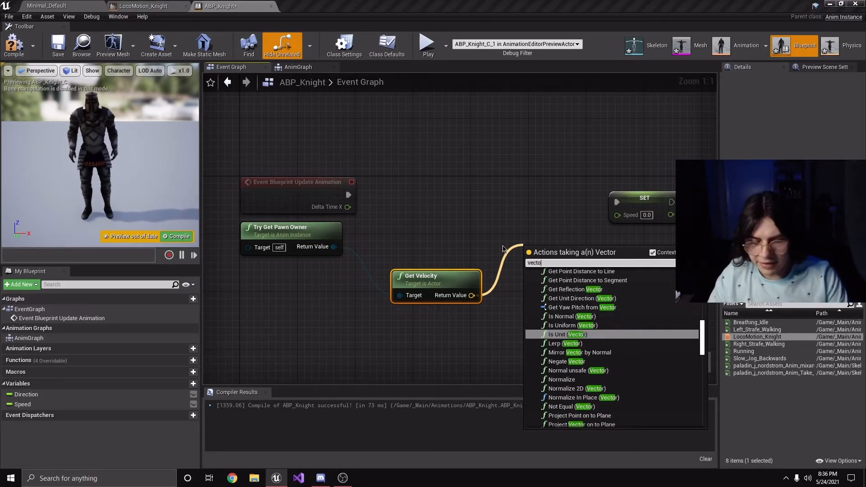
{"action": "type", "text": " length"}
{"action": "key", "text": "Return"}
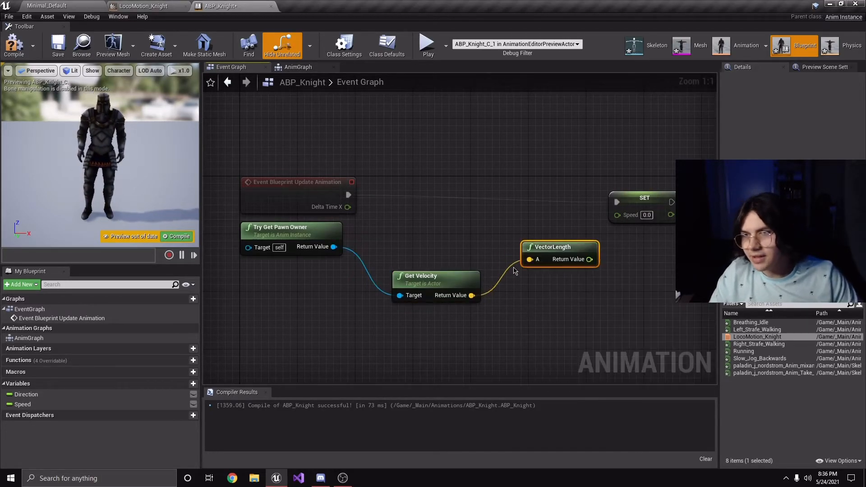
{"action": "left_click_drag", "start_coordinate": [595, 262], "coordinate": [592, 264]}
{"action": "right_click_drag", "start_coordinate": [500, 230], "coordinate": [511, 167]}
{"action": "left_click_drag", "start_coordinate": [418, 213], "coordinate": [425, 192]}
{"action": "mouse_move", "coordinate": [445, 165]}
{"action": "right_mouse_down"}
{"action": "mouse_move", "coordinate": [441, 158]}
{"action": "mouse_move", "coordinate": [434, 169]}
{"action": "right_mouse_up"}
Step: Add a GetActorRotation node targeting the Try Get Pawn Owner result and place it below Get Velocity
{"action": "left_click_drag", "start_coordinate": [332, 187], "coordinate": [353, 243]}
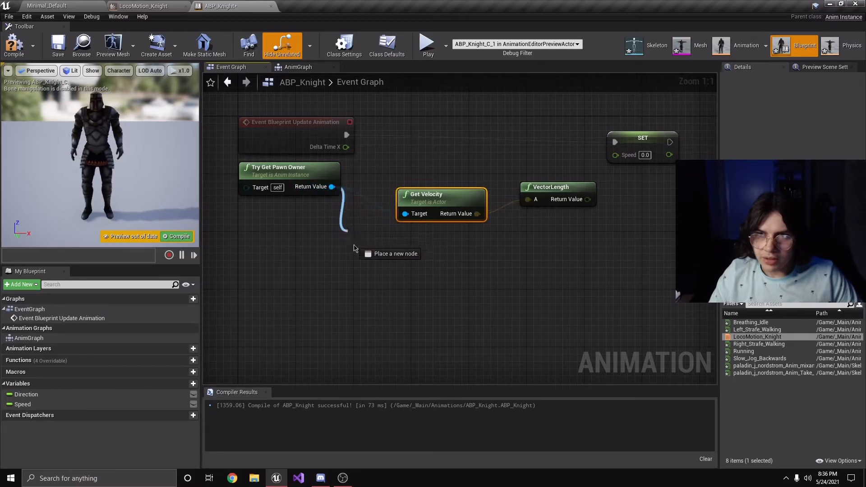
{"action": "left_click_drag", "start_coordinate": [371, 297], "coordinate": [370, 293]}
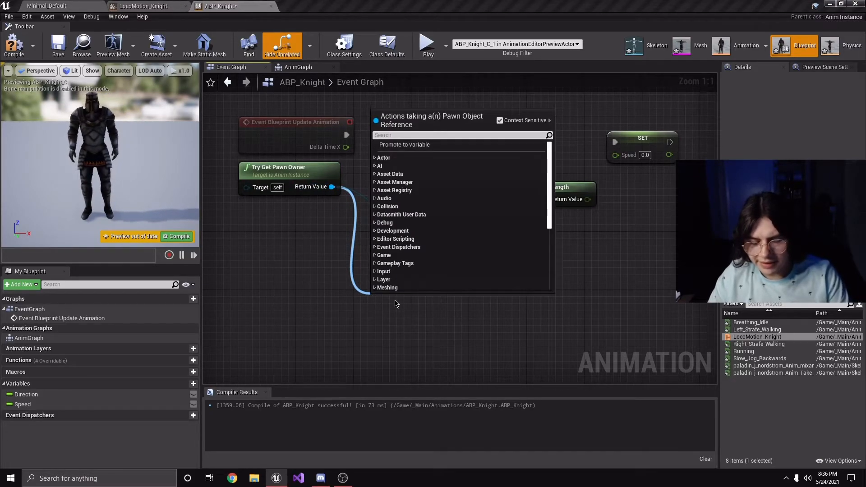
{"action": "type", "text": "get acotr"}
{"action": "key", "text": "BackSpace"}
{"action": "type", "text": "tor rots"}
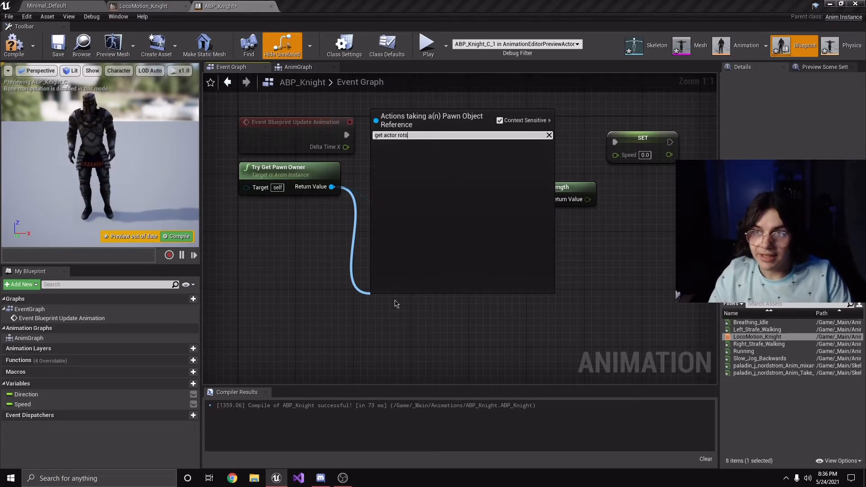
{"action": "key", "text": "BackSpace"}
{"action": "key", "text": "Return"}
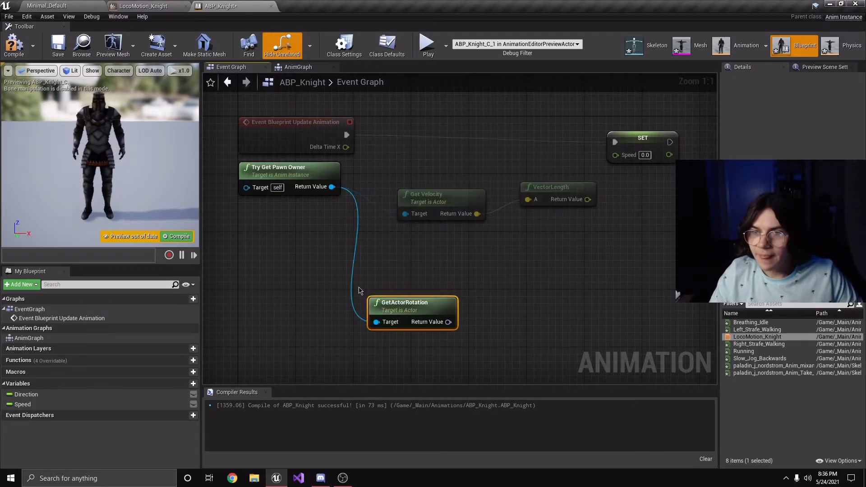
{"action": "left_click_drag", "start_coordinate": [411, 314], "coordinate": [426, 278]}
{"action": "right_click_drag", "start_coordinate": [425, 278], "coordinate": [342, 257]}
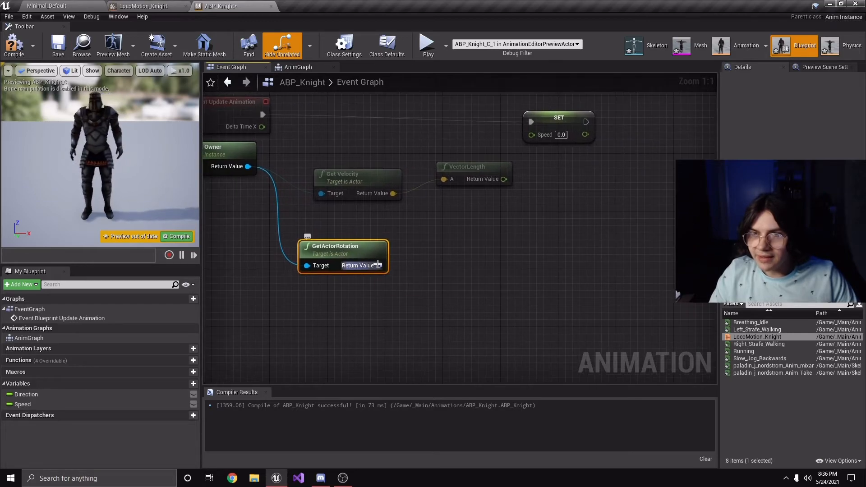
Step: Add a Calculate Direction node using GetActorRotation as Base Rotation, and connect Get Velocity to its Velocity input
{"action": "left_click_drag", "start_coordinate": [379, 265], "coordinate": [468, 290]}
{"action": "type", "text": "cacl"}
{"action": "key", "text": "BackSpace"}
{"action": "key", "text": "BackSpace"}
{"action": "type", "text": "l"}
{"action": "key", "text": "Return"}
{"action": "left_click_drag", "start_coordinate": [468, 290], "coordinate": [505, 261]}
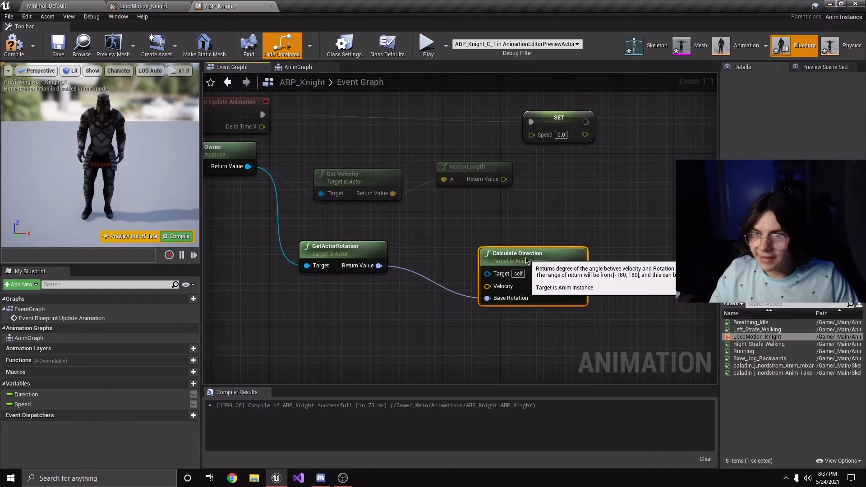
{"action": "left_click_drag", "start_coordinate": [393, 194], "coordinate": [500, 287]}
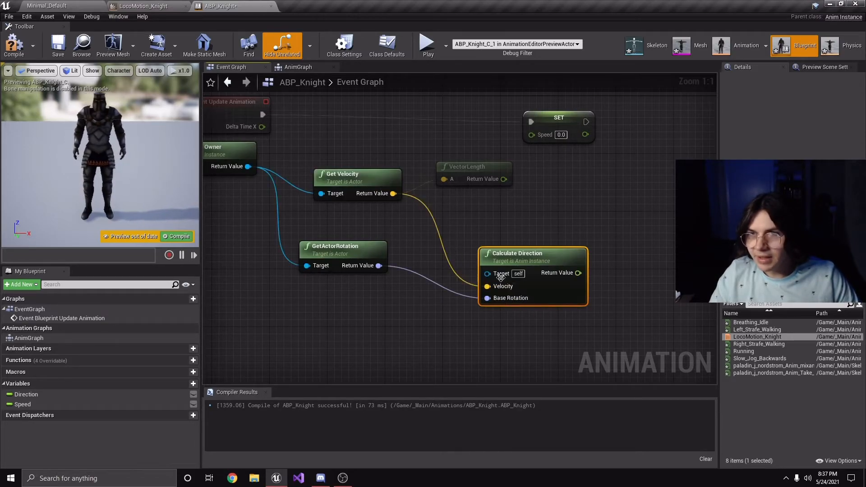
Step: Connect VectorLength's Return Value to the Speed input of the Set Speed node
{"action": "right_click_drag", "start_coordinate": [395, 185], "coordinate": [424, 193]}
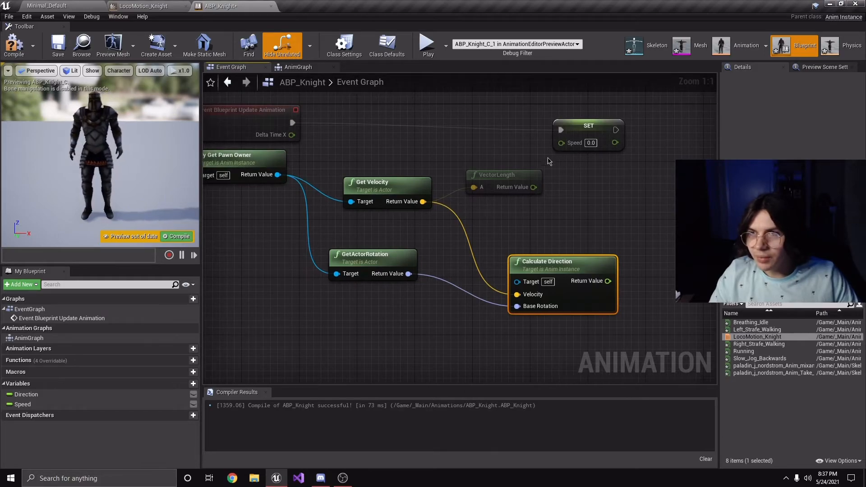
{"action": "left_click_drag", "start_coordinate": [534, 187], "coordinate": [561, 143]}
{"action": "right_click_drag", "start_coordinate": [428, 216], "coordinate": [369, 245]}
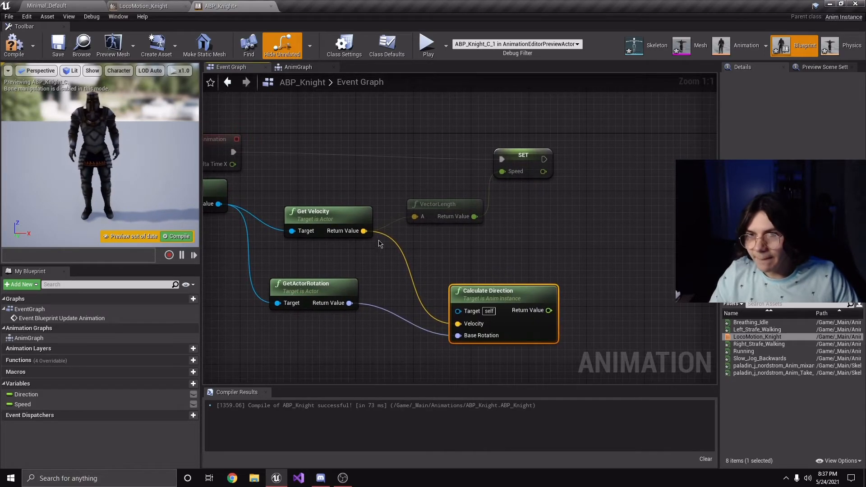
Step: Add a Set Direction node for the Calculate Direction result and compile ABP_Knight
{"action": "right_click_drag", "start_coordinate": [549, 310], "coordinate": [399, 287]}
{"action": "left_click_drag", "start_coordinate": [471, 184], "coordinate": [489, 144]}
{"action": "type", "text": "directi"}
{"action": "key", "text": "Return"}
{"action": "right_click_drag", "start_coordinate": [489, 144], "coordinate": [594, 160]}
{"action": "right_click_drag", "start_coordinate": [327, 143], "coordinate": [487, 147]}
{"action": "left_click", "coordinate": [15, 47]}
{"action": "right_click_drag", "start_coordinate": [504, 242], "coordinate": [310, 246]}
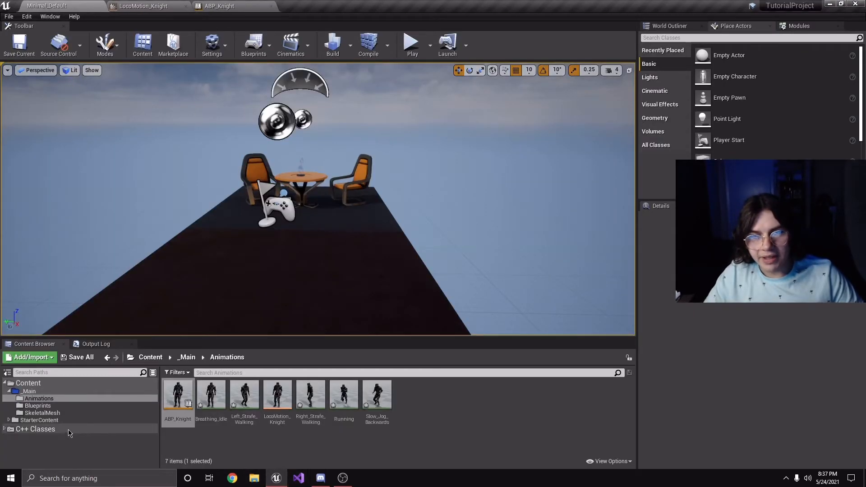
Step: Open BP_MyCharacter from the Blueprints folder in the full Blueprint editor and show its 3D preview
{"action": "left_click", "coordinate": [43, 405]}
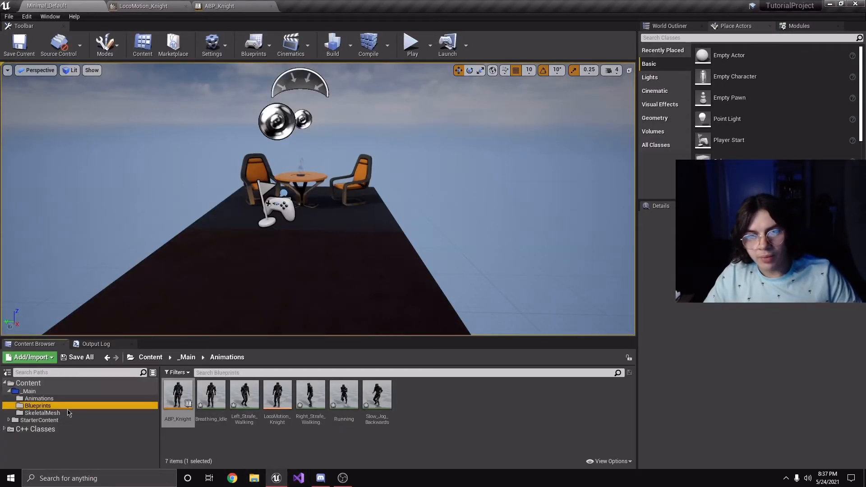
{"action": "left_click", "coordinate": [31, 391]}
{"action": "left_click", "coordinate": [94, 406]}
{"action": "double_click", "coordinate": [187, 406]}
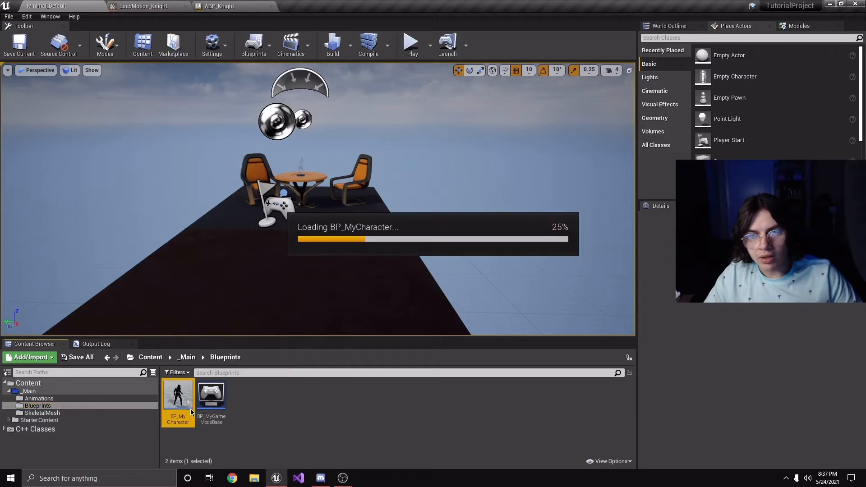
{"action": "left_click", "coordinate": [364, 68]}
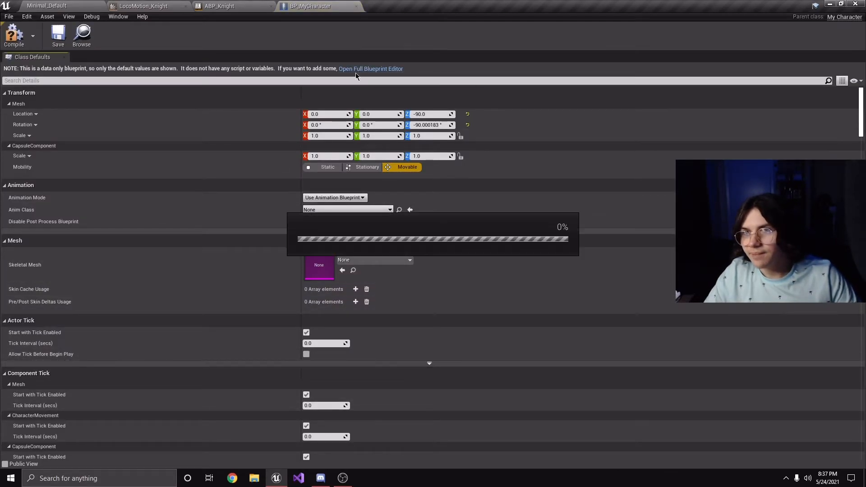
{"action": "left_click", "coordinate": [167, 66]}
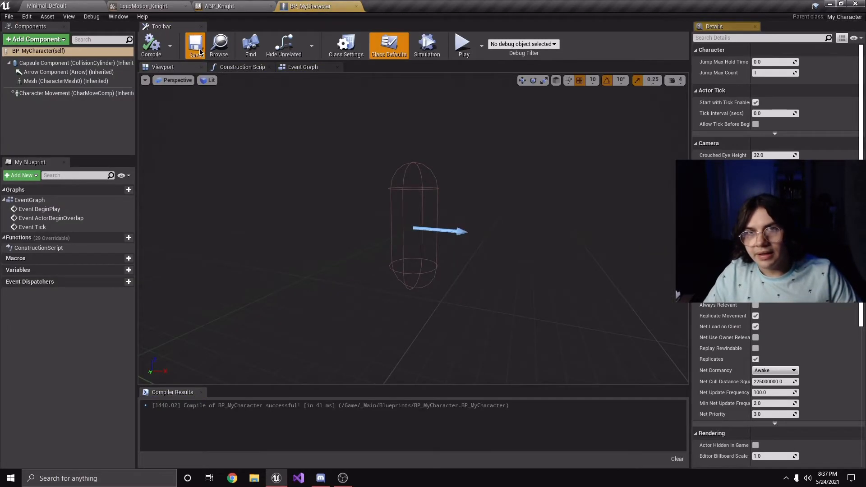
Step: Assign the paladin_j_nordstrom skeletal mesh to BP_MyCharacter's Mesh component
{"action": "left_click", "coordinate": [66, 81]}
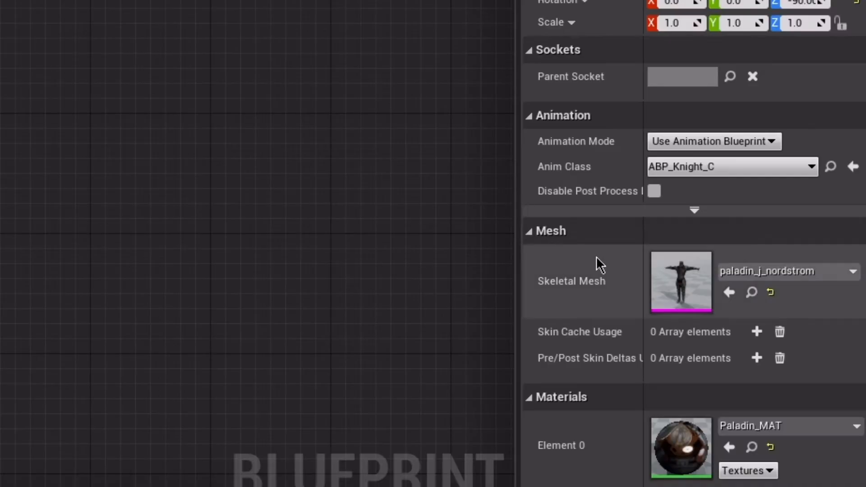
{"action": "left_click", "coordinate": [804, 265]}
{"action": "left_click", "coordinate": [725, 435]}
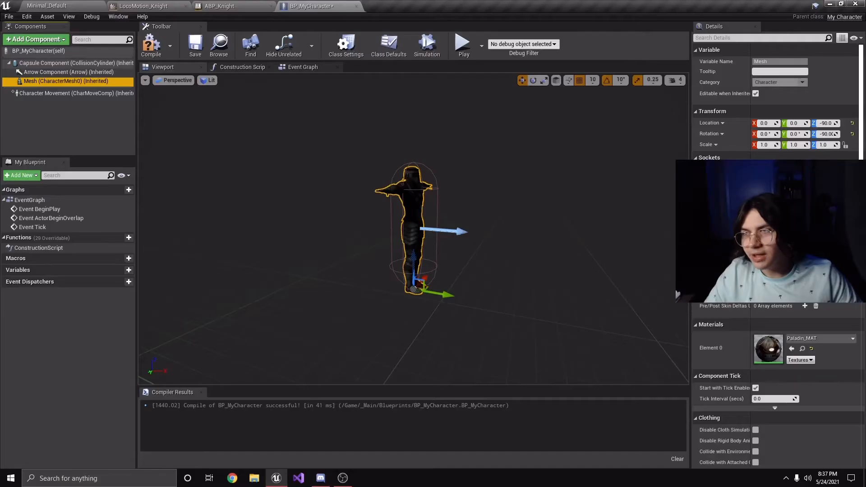
Step: Open the paladin_j_nordstrom skeletal mesh, find its Head bone in the skeleton and add a socket to it
{"action": "double_click", "coordinate": [769, 283]}
{"action": "left_click", "coordinate": [83, 71]}
{"action": "type", "text": "head"}
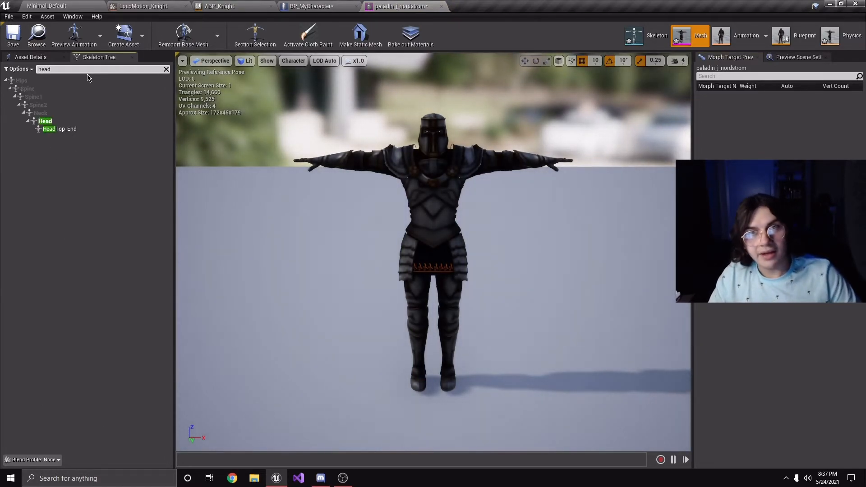
{"action": "left_click", "coordinate": [81, 122]}
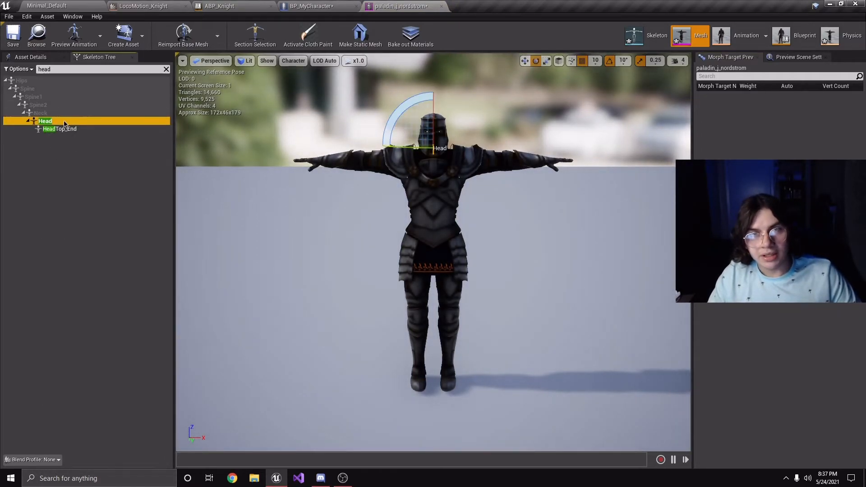
{"action": "right_click", "coordinate": [50, 123]}
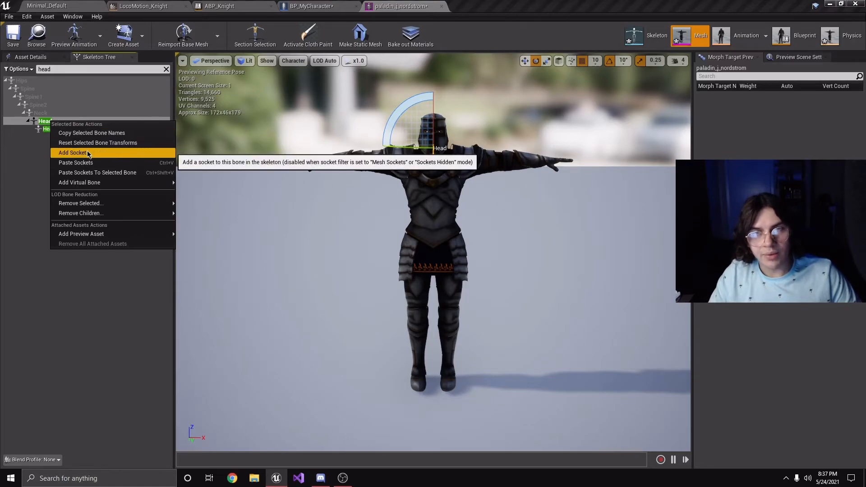
{"action": "left_click", "coordinate": [68, 153]}
Step: Rename the new socket on the Head bone to Camera and close the mesh editor
{"action": "left_click", "coordinate": [73, 138]}
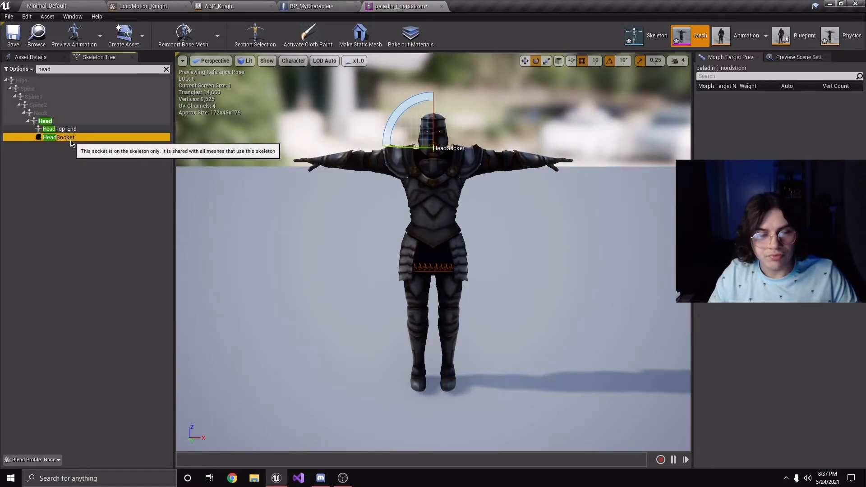
{"action": "key", "text": "F2"}
{"action": "type", "text": "Cam"}
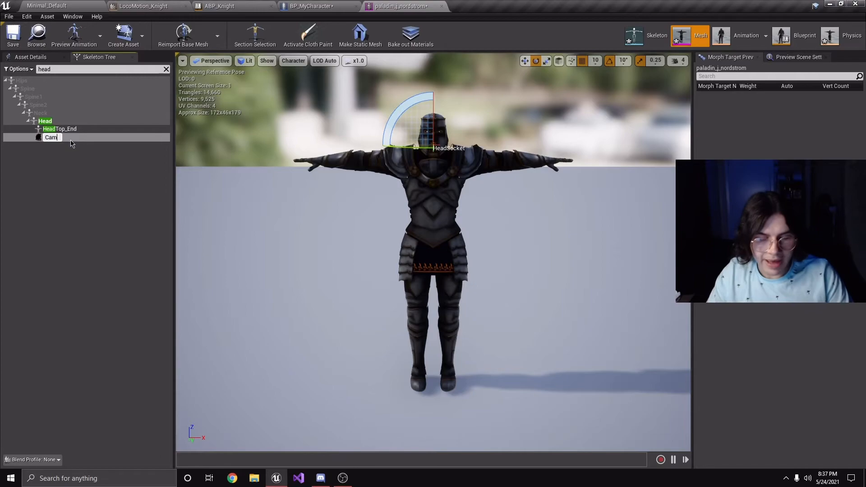
{"action": "type", "text": "era"}
{"action": "key", "text": "Return"}
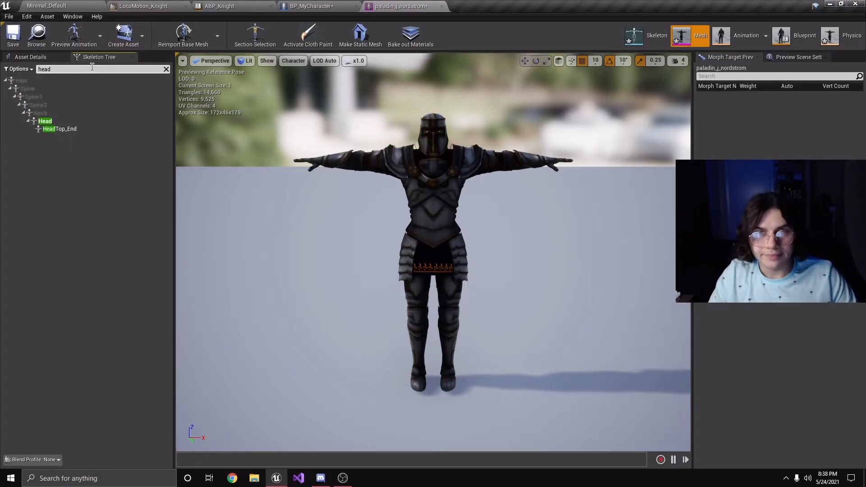
{"action": "key", "text": "ctrl+s"}
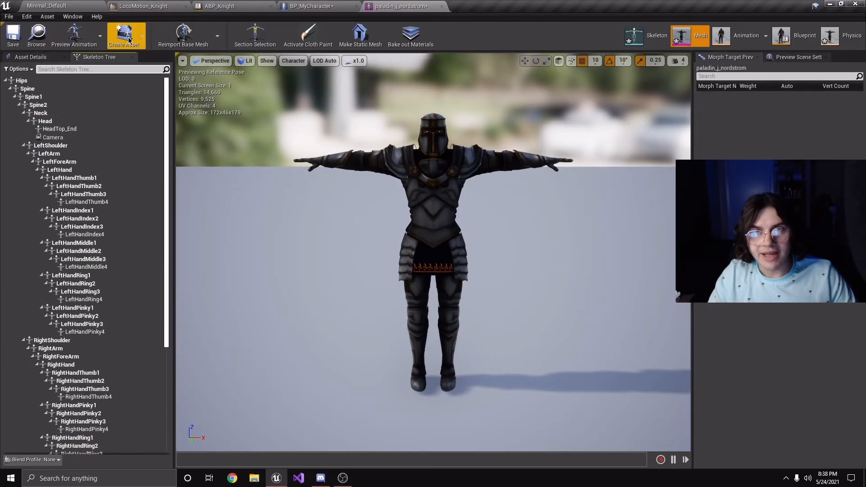
{"action": "left_click", "coordinate": [440, 7]}
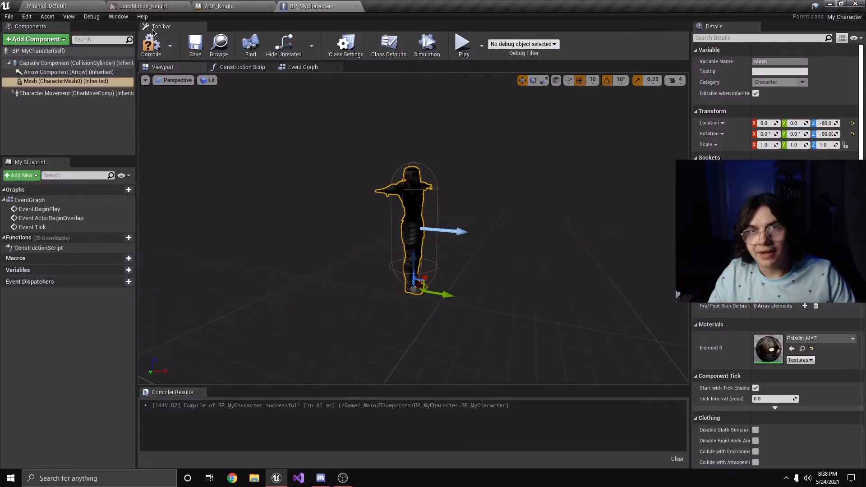
Step: Compile BP_MyCharacter and add a Camera component with its default name
{"action": "left_click", "coordinate": [152, 44]}
{"action": "left_click", "coordinate": [62, 39]}
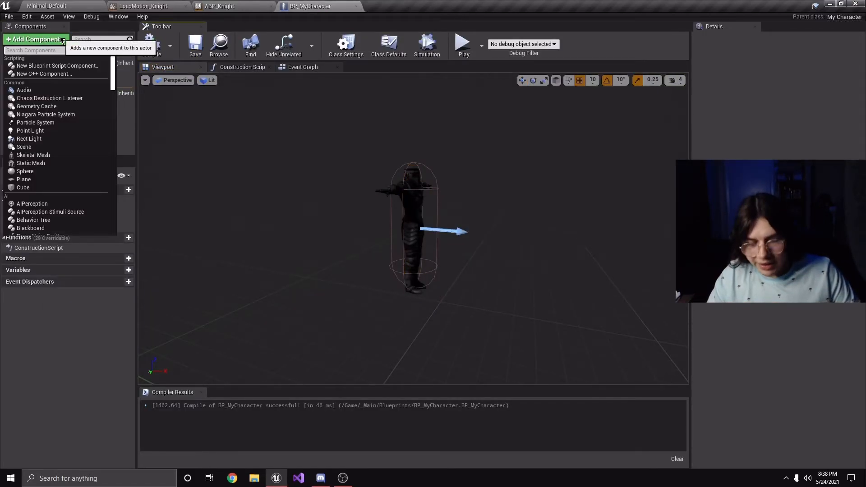
{"action": "type", "text": "cam"}
{"action": "key", "text": "Return"}
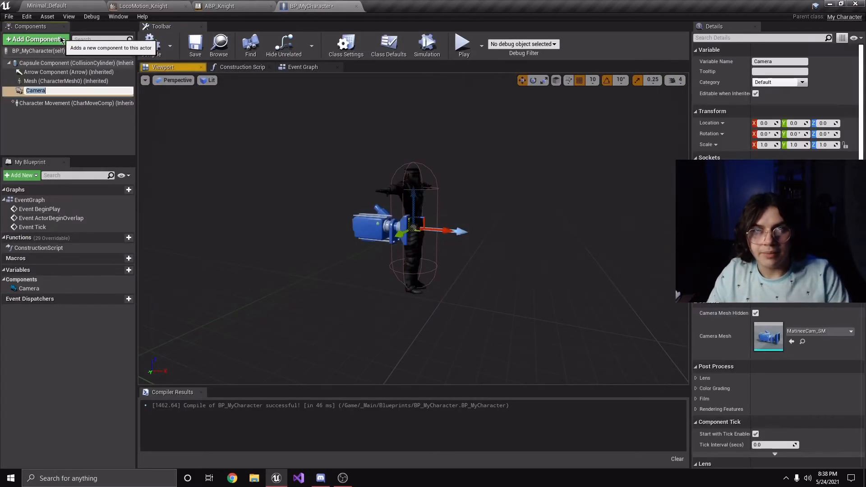
{"action": "left_click", "coordinate": [77, 127]}
Step: Parent the Camera component to the Mesh, attach it to the Camera socket and zero its location and rotation
{"action": "left_click", "coordinate": [62, 92]}
{"action": "left_click_drag", "start_coordinate": [63, 92], "coordinate": [62, 83]}
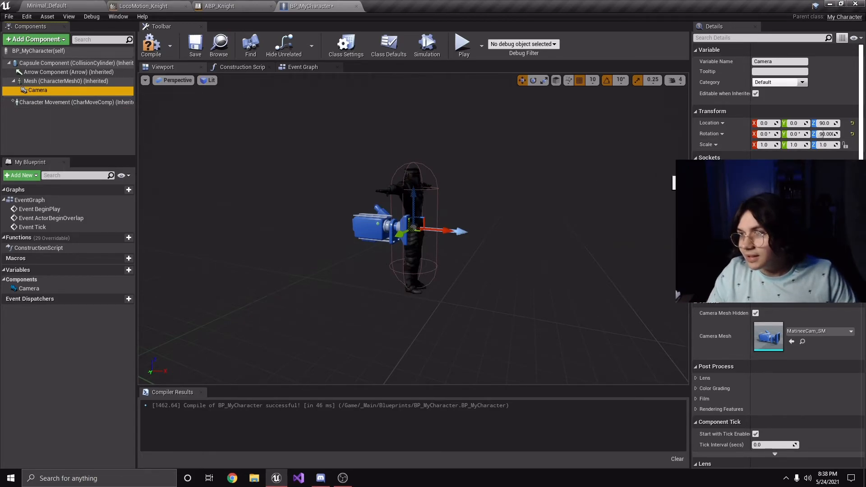
{"action": "left_click", "coordinate": [795, 169]}
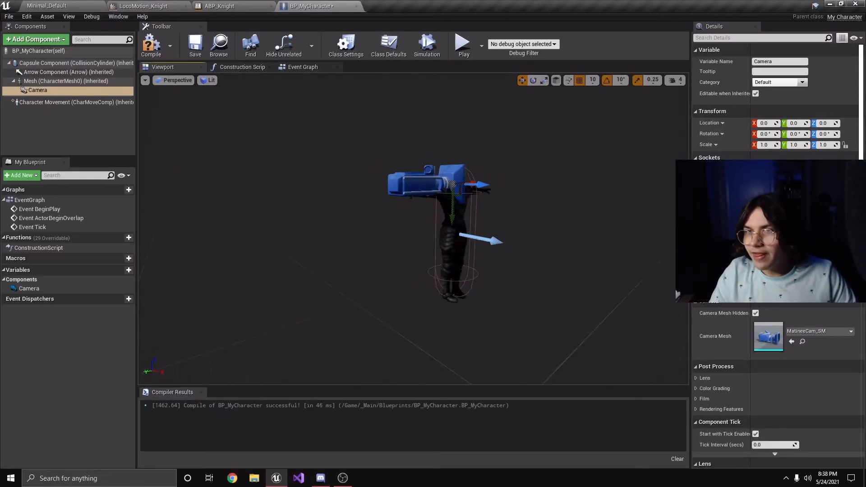
{"action": "mouse_move", "coordinate": [413, 228]}
{"action": "right_mouse_down"}
{"action": "mouse_move", "coordinate": [315, 229]}
{"action": "mouse_move", "coordinate": [406, 225]}
{"action": "right_mouse_up"}
Step: Set the Mesh component's animation mode to Use Animation Blueprint with ABP_Knight as its Anim Class
{"action": "left_click", "coordinate": [55, 85]}
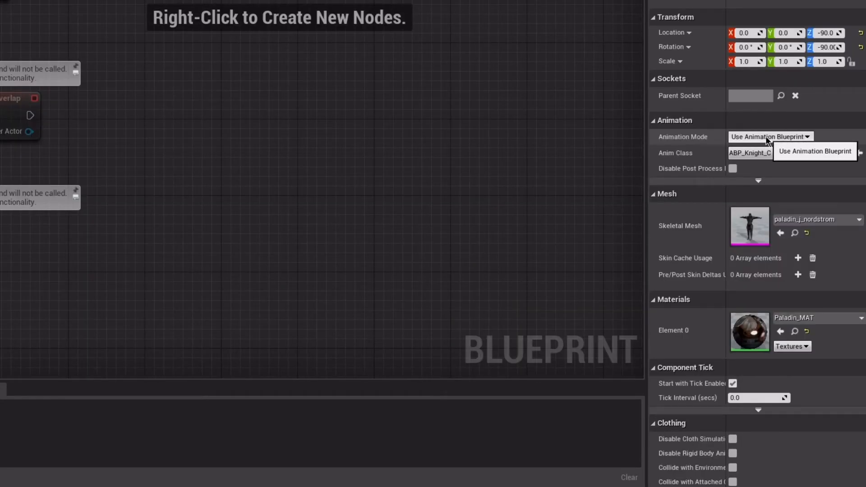
{"action": "left_click", "coordinate": [766, 137]}
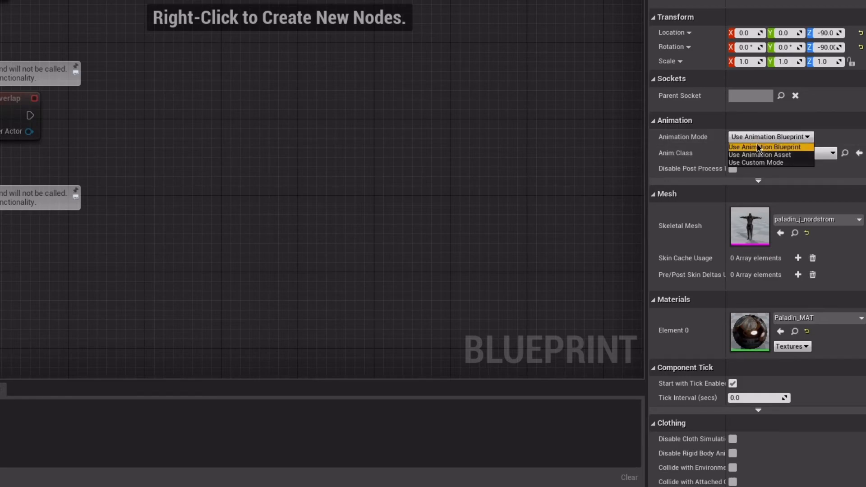
{"action": "left_click", "coordinate": [758, 148]}
{"action": "left_click", "coordinate": [745, 154]}
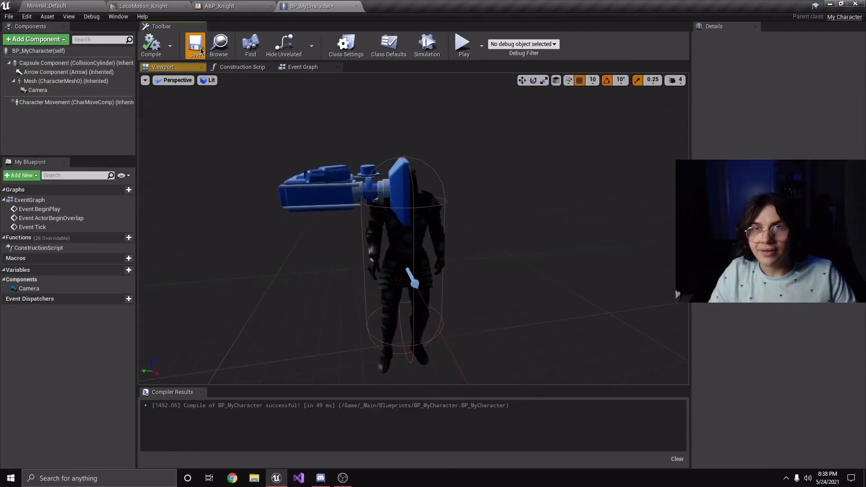
Step: Rotate the Camera component about 80° around Y and move it in front of the face, about 3.5 in X and 19.7 in Z
{"action": "left_click", "coordinate": [68, 81]}
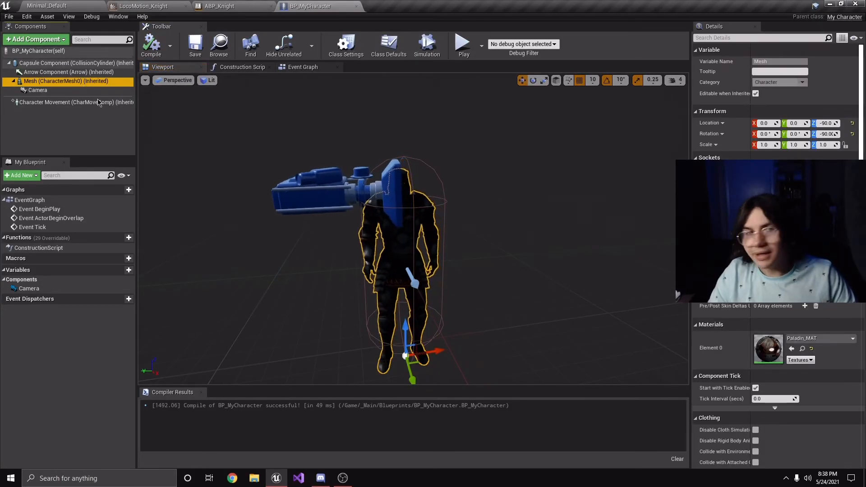
{"action": "left_click", "coordinate": [59, 91]}
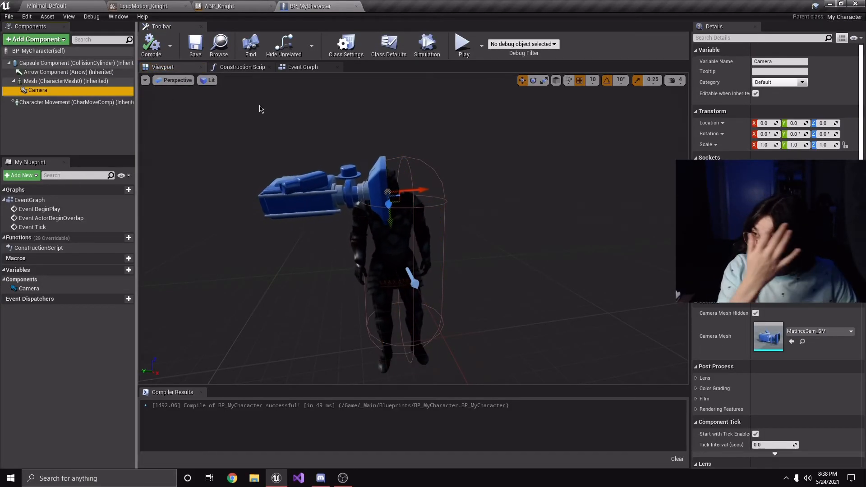
{"action": "left_click", "coordinate": [534, 80]}
{"action": "right_click_drag", "start_coordinate": [392, 195], "coordinate": [433, 221]}
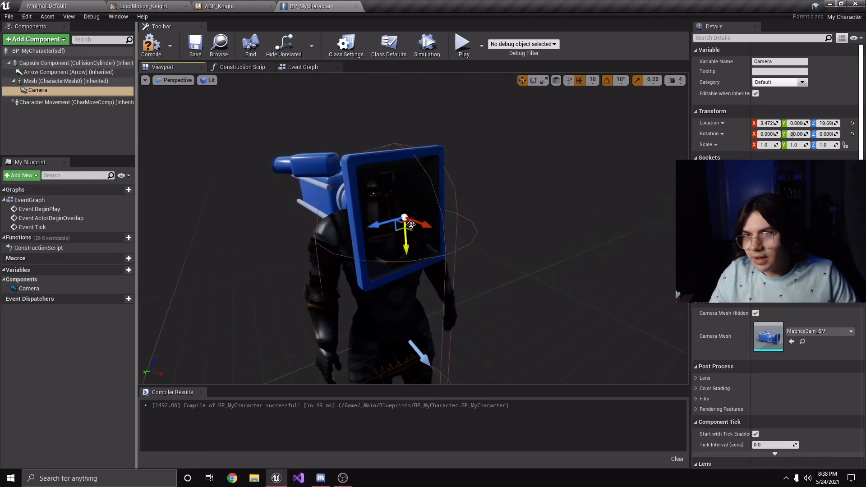
{"action": "right_click_drag", "start_coordinate": [405, 226], "coordinate": [384, 231]}
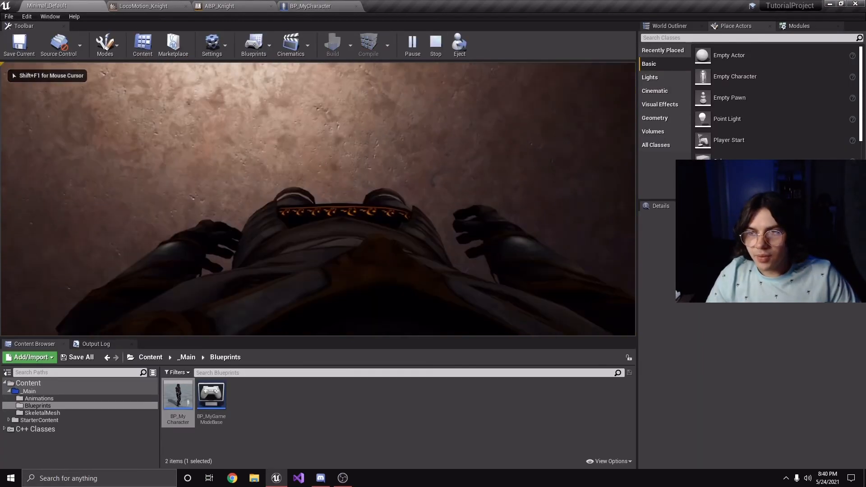
Step: Play-test the level by walking the knight forward and checking the body animation and view through the head camera
{"action": "key", "text": "w"}
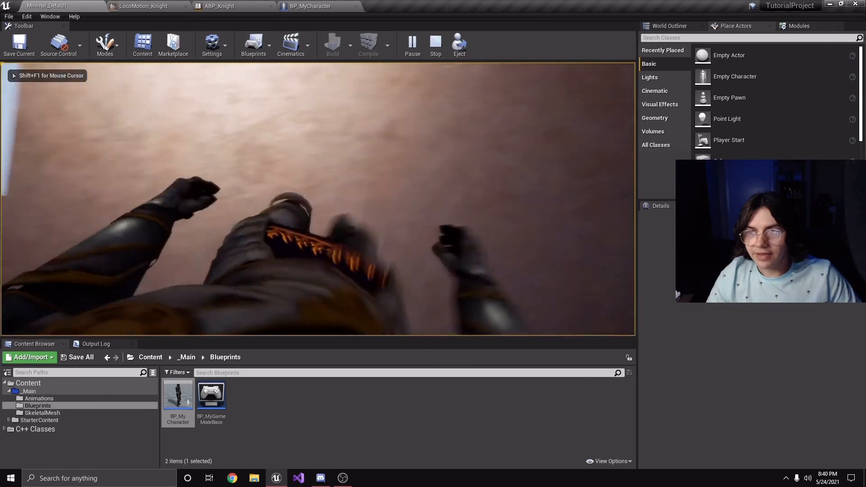
{"action": "key", "text": "w"}
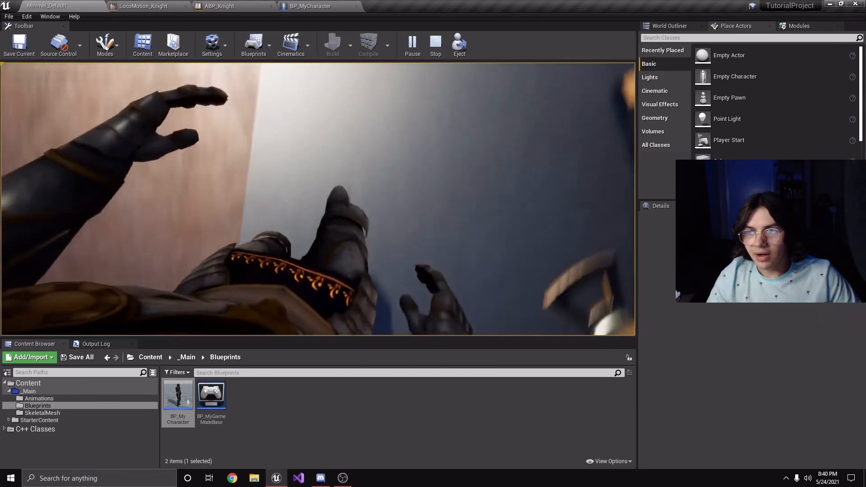
{"action": "key", "text": "w"}
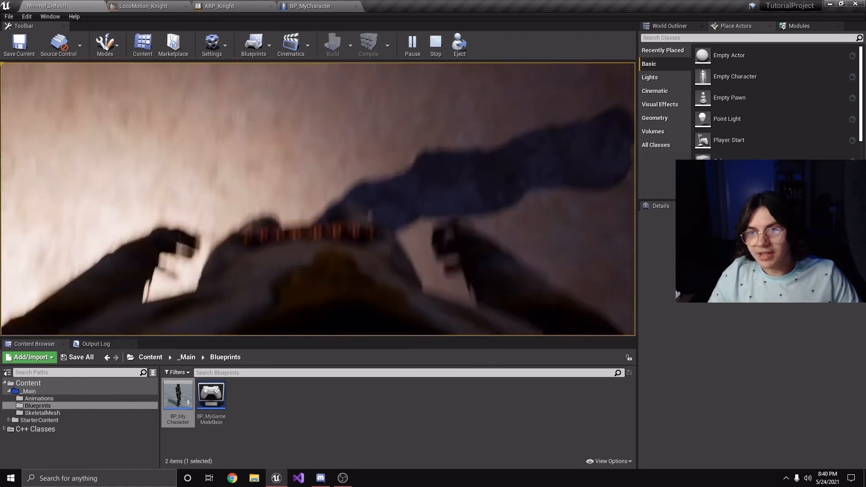
{"action": "key", "text": "w"}
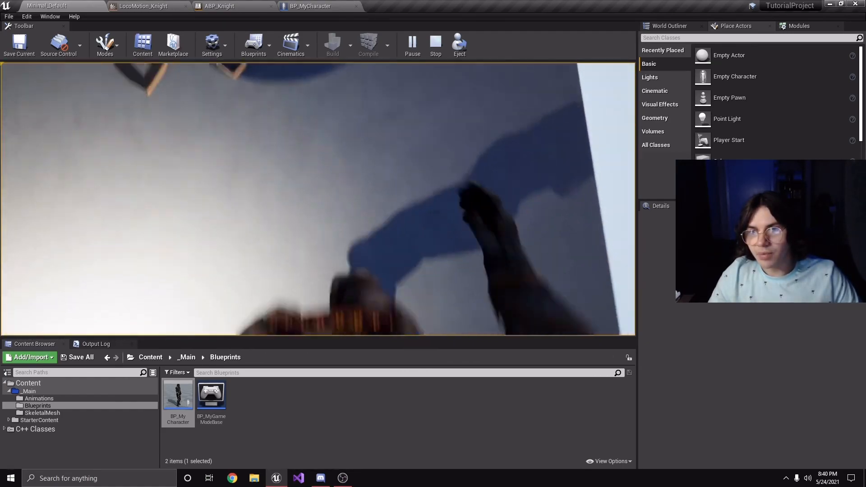
{"action": "key", "text": "w"}
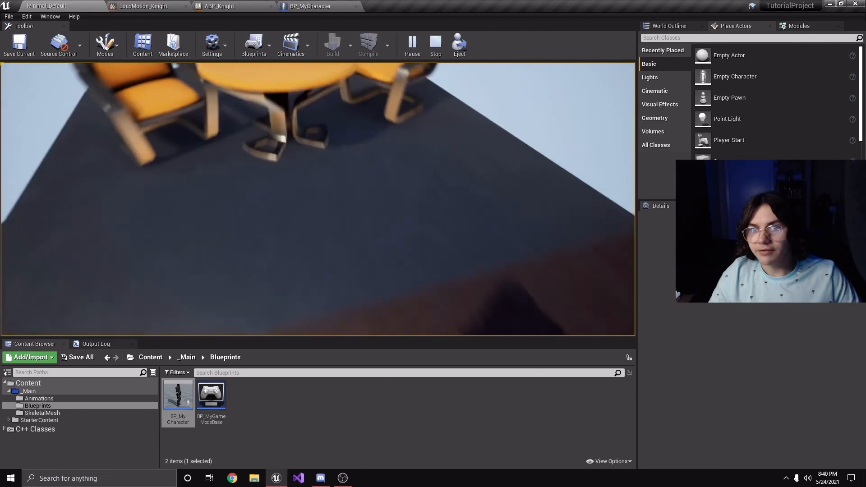